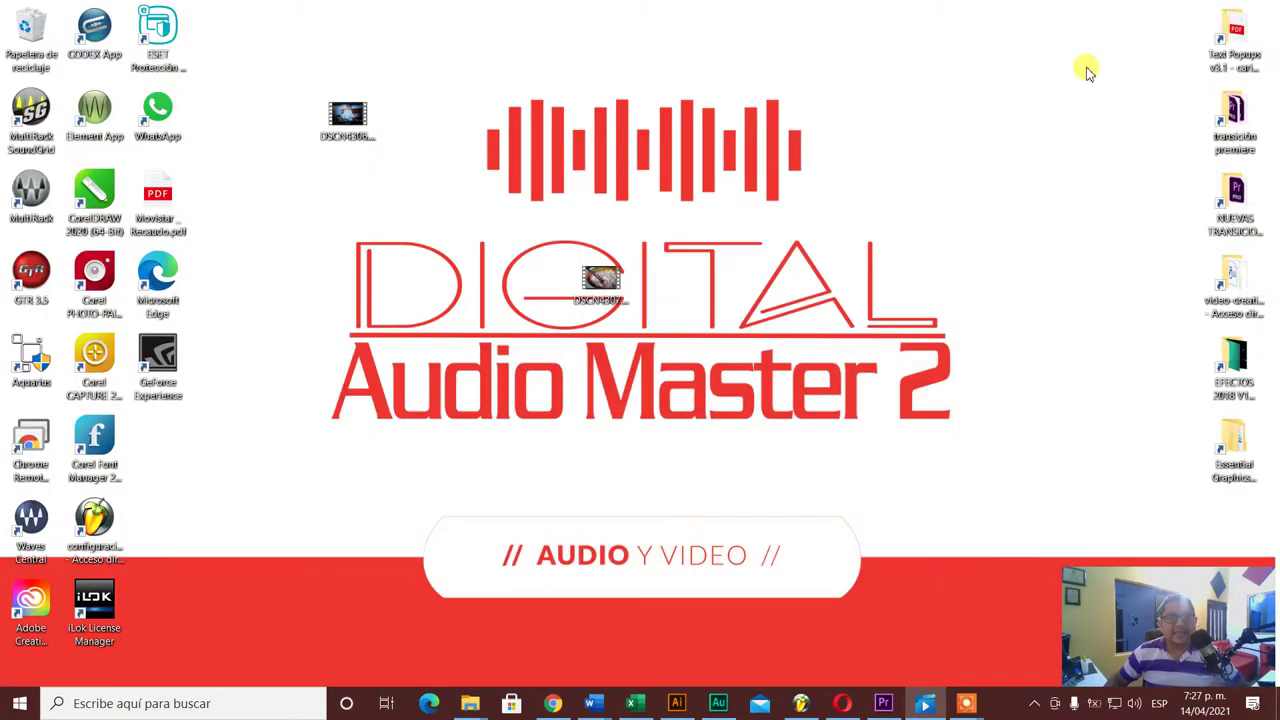
Step: Minimize the Películas y TV player and Premiere so the desktop with the clip files shows
click(1186, 10)
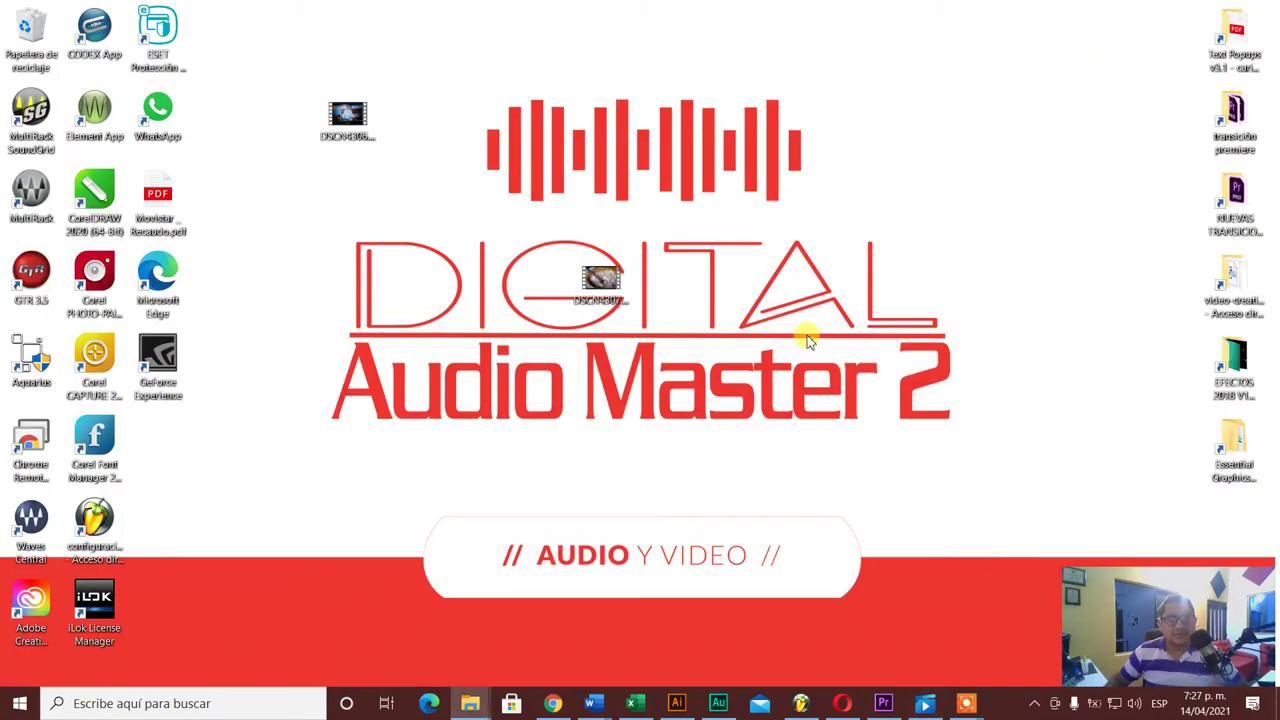
click(893, 690)
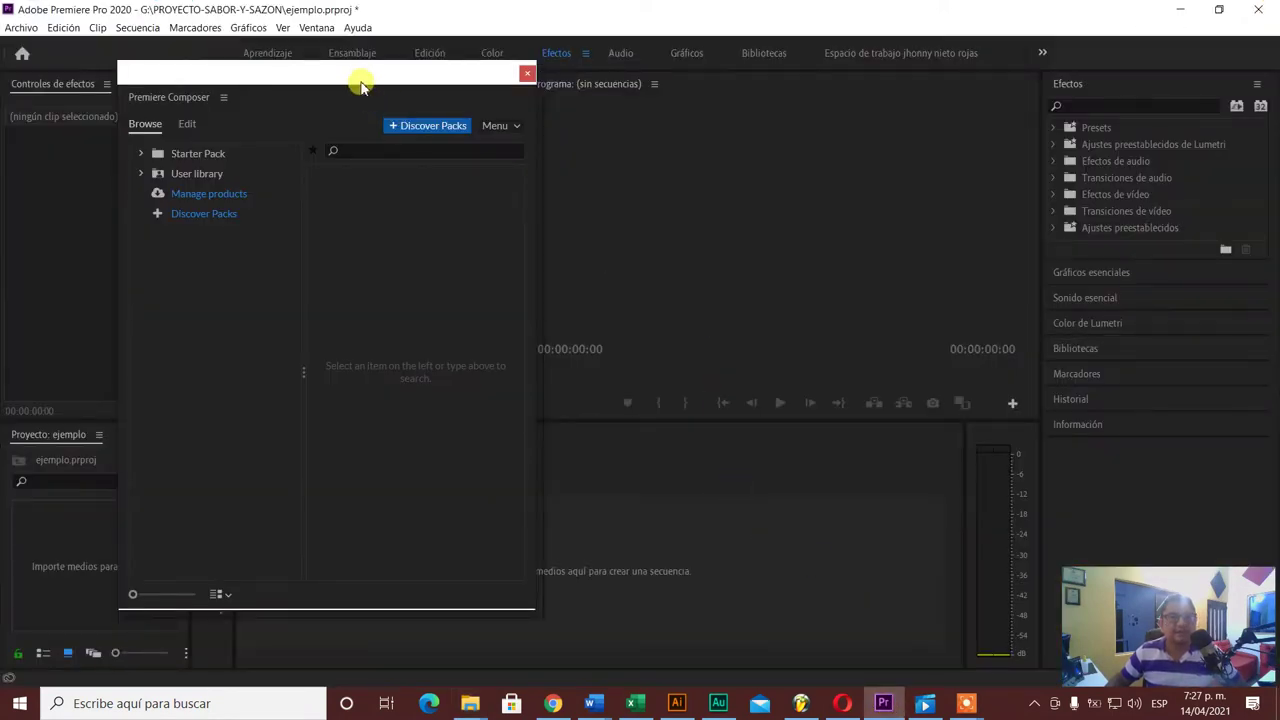
click(1176, 10)
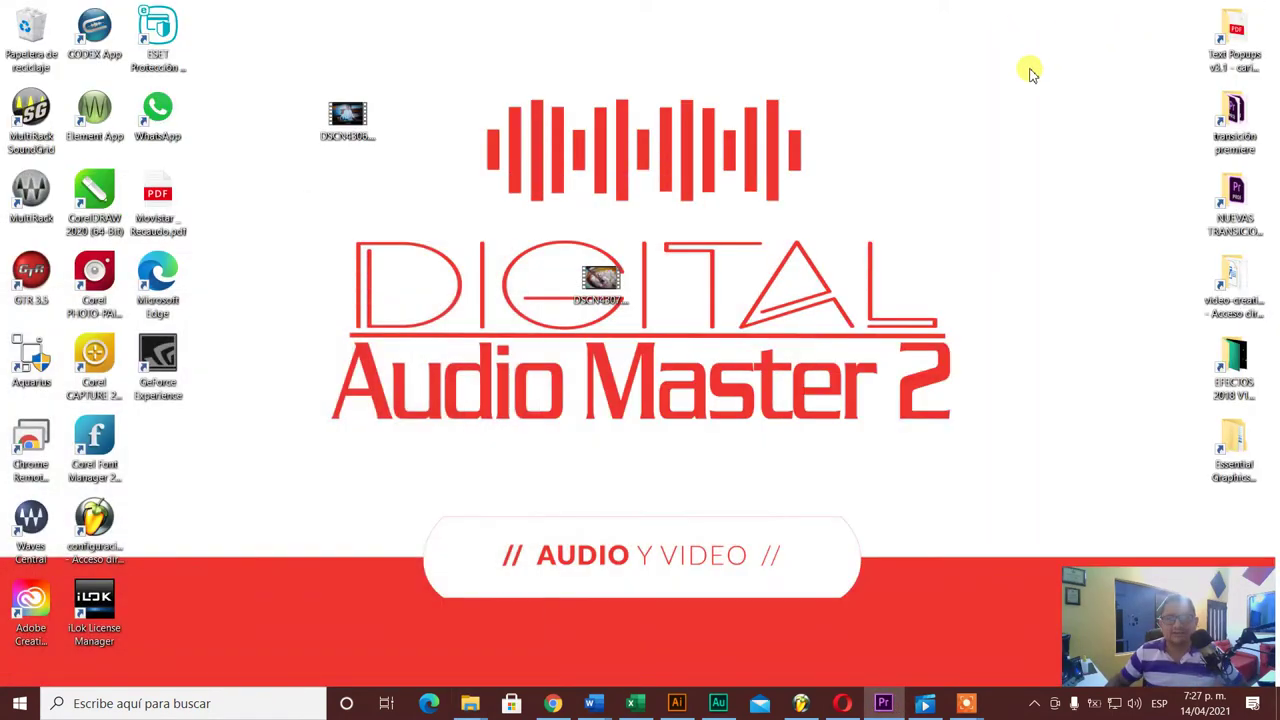
Step: Show DSCN4307.MP4's Propiedades on the Detalles tab, revealing its 25 fps frame rate
mouse_move(603, 276)
mouse_down()
mouse_move(790, 305)
mouse_move(582, 90)
mouse_move(585, 123)
mouse_up()
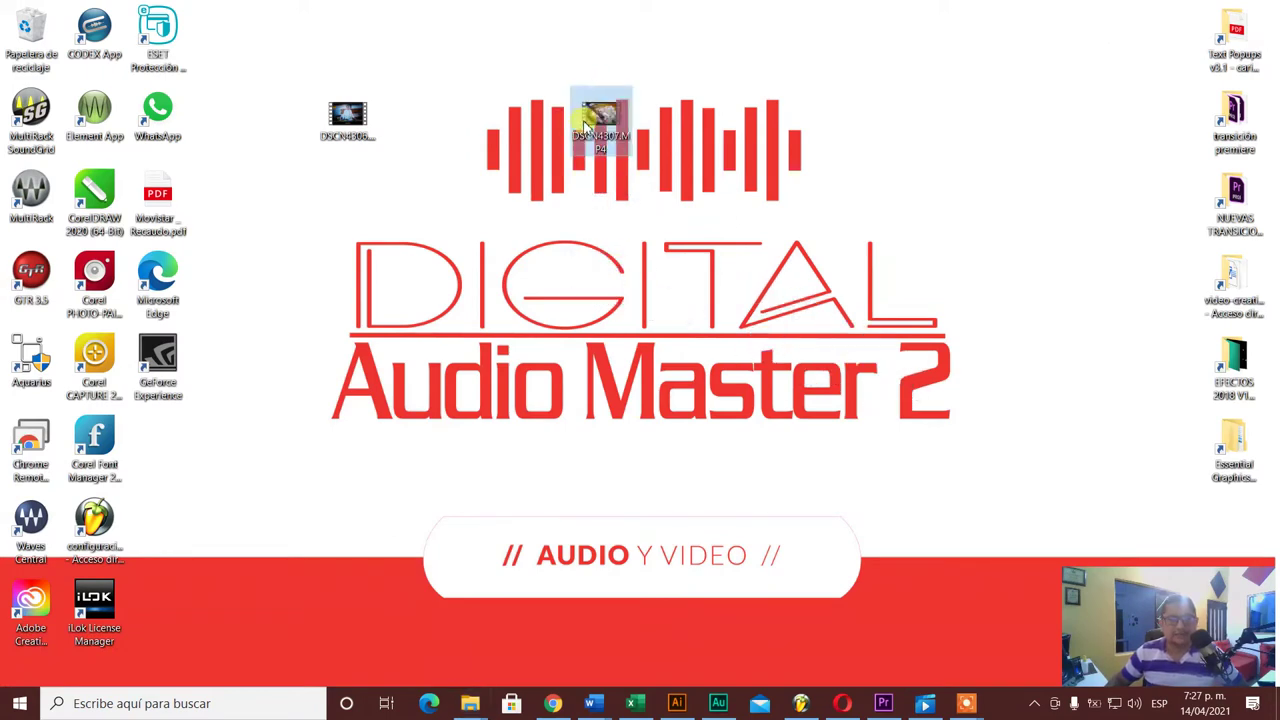
right_click(585, 122)
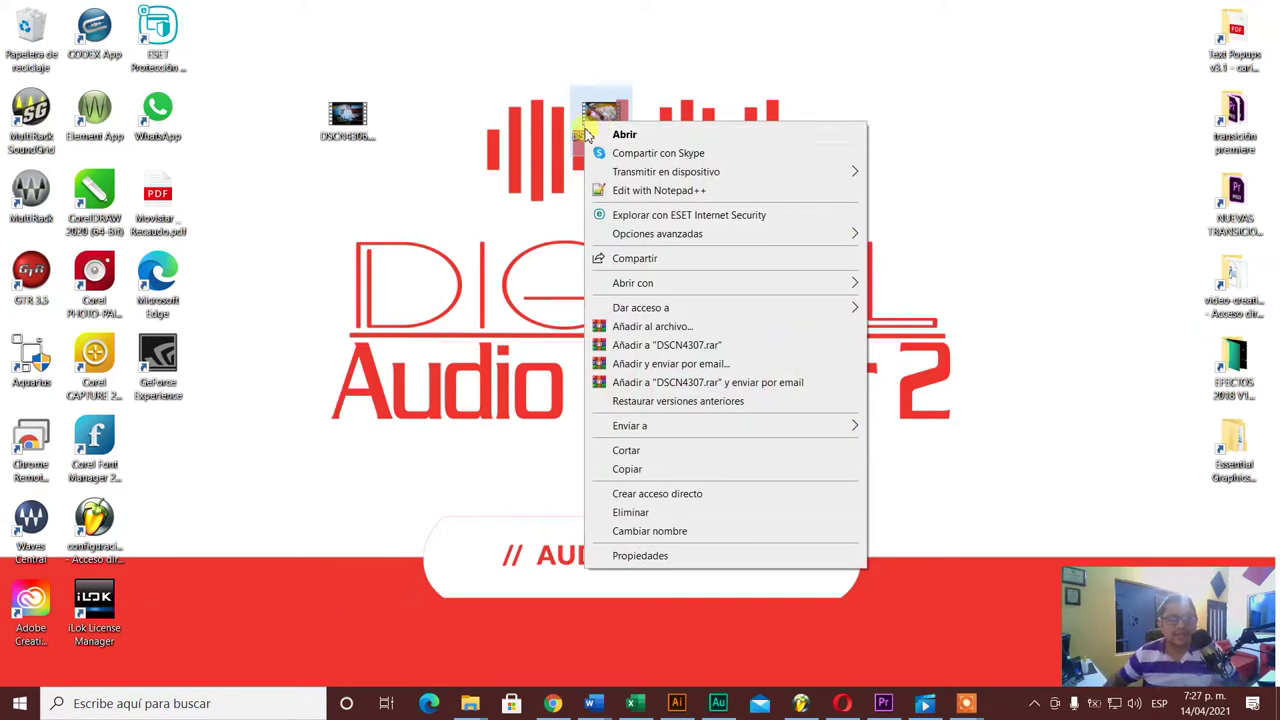
click(510, 196)
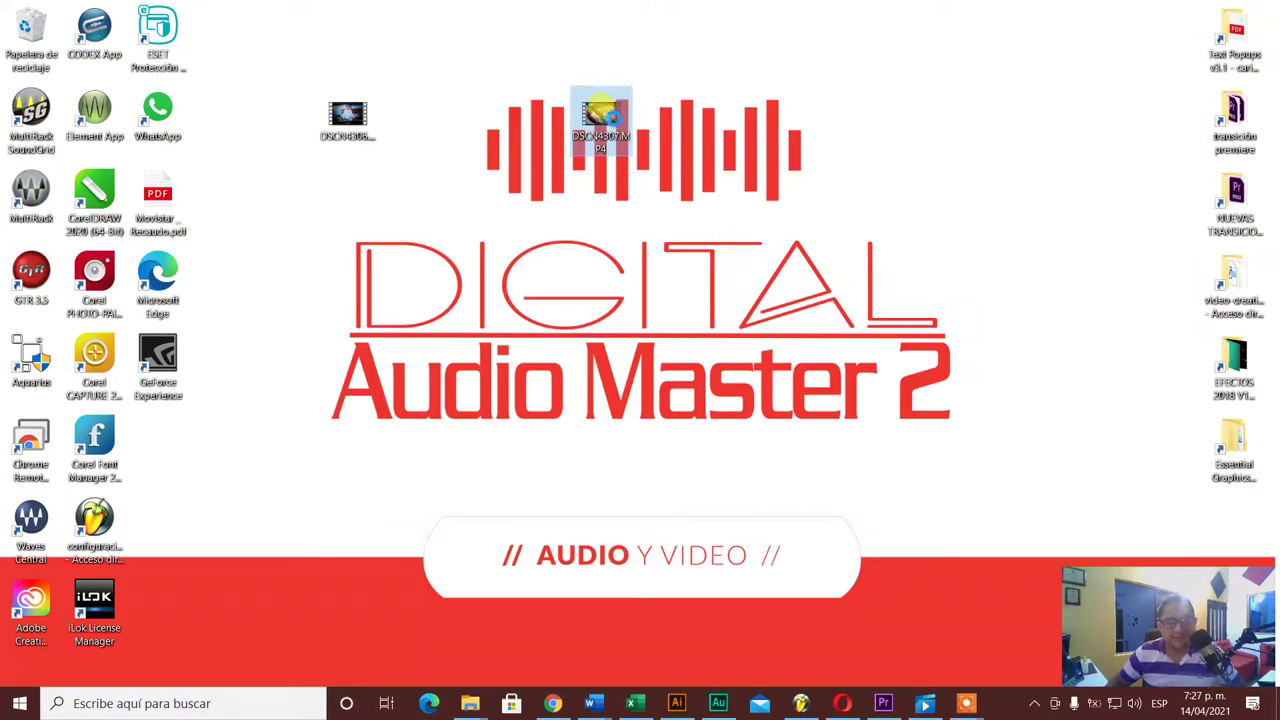
right_click(612, 118)
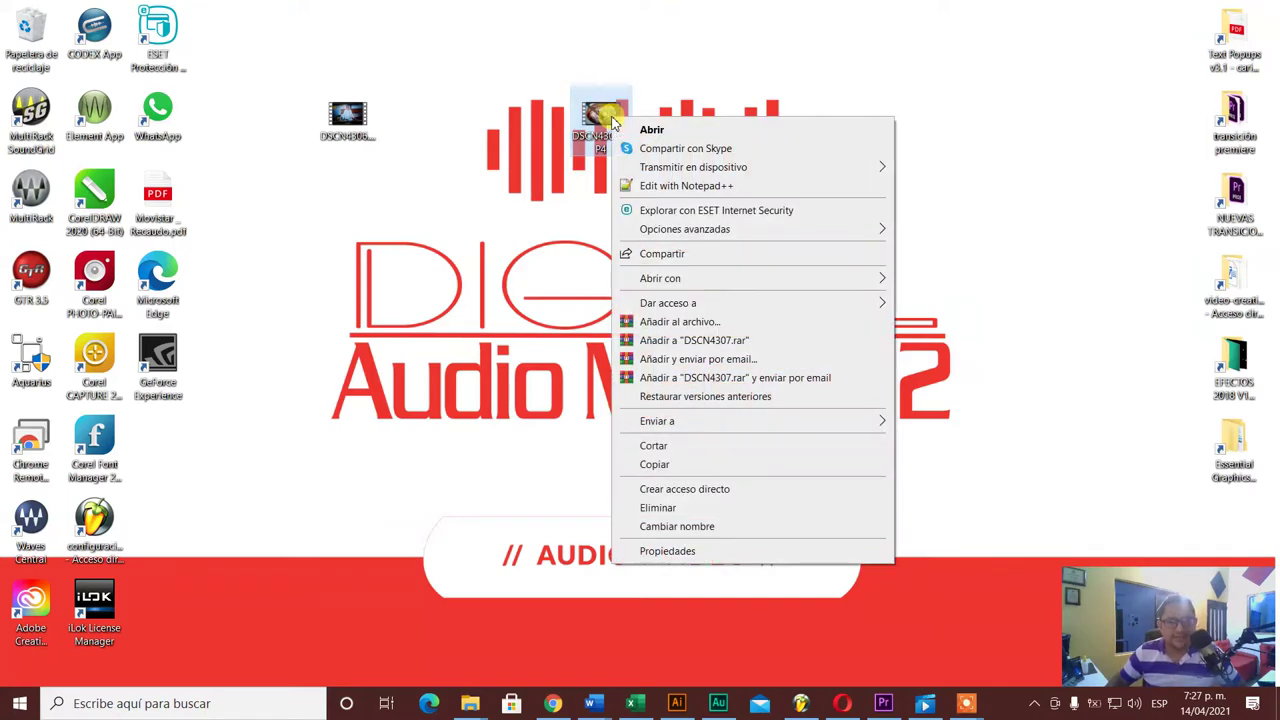
click(680, 550)
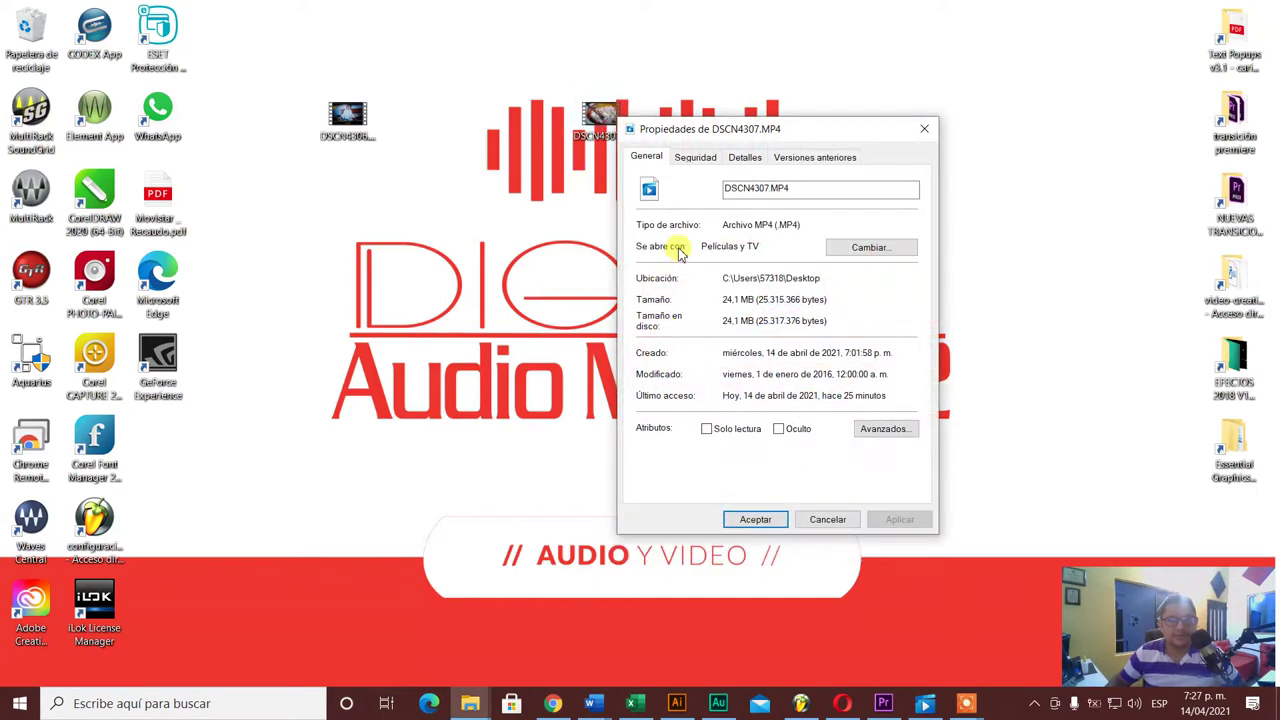
click(746, 160)
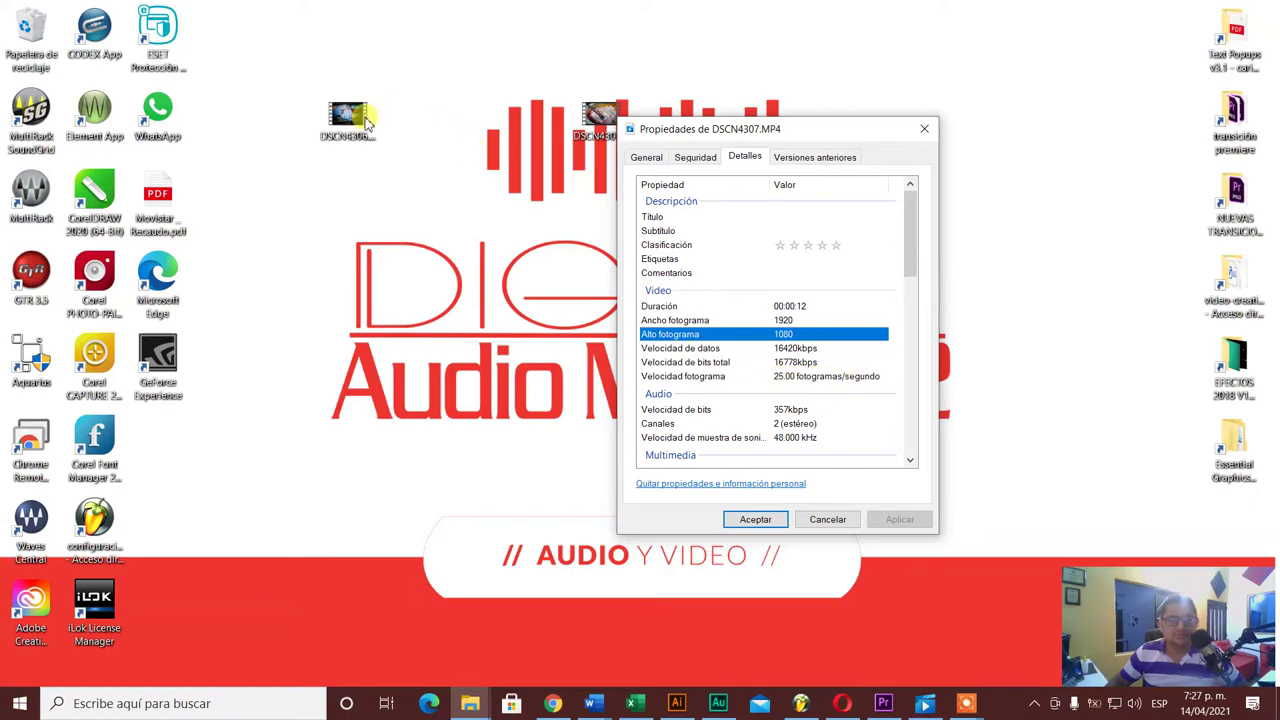
Step: Compare DSCN4306.MP4's 60 fps details alongside, close both dialogs, and move DSCN4307 right
click(365, 121)
right_click(362, 121)
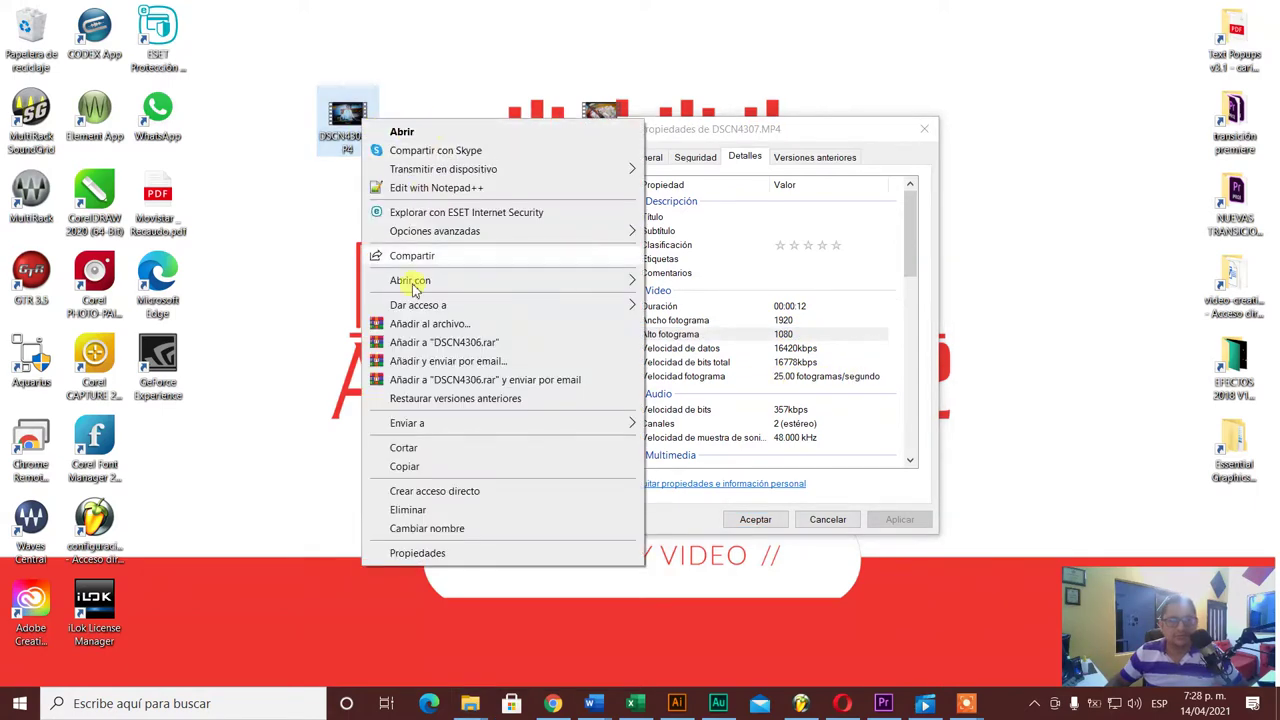
click(418, 553)
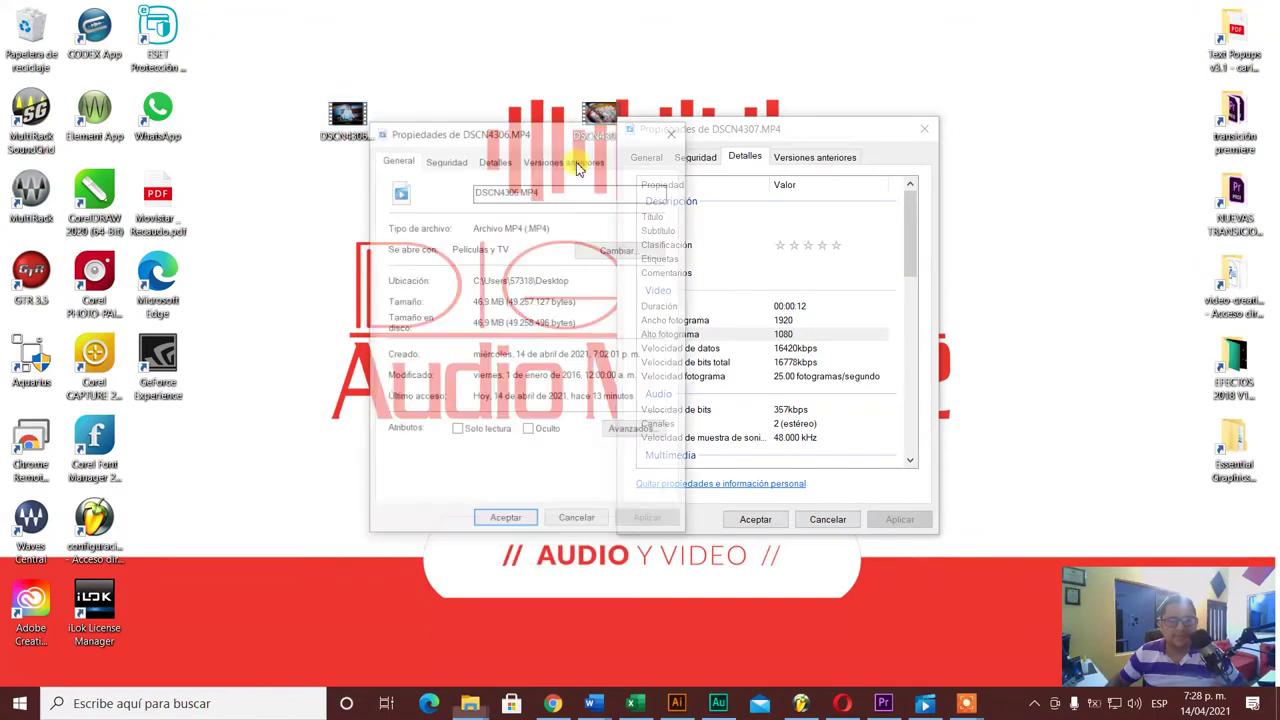
click(493, 162)
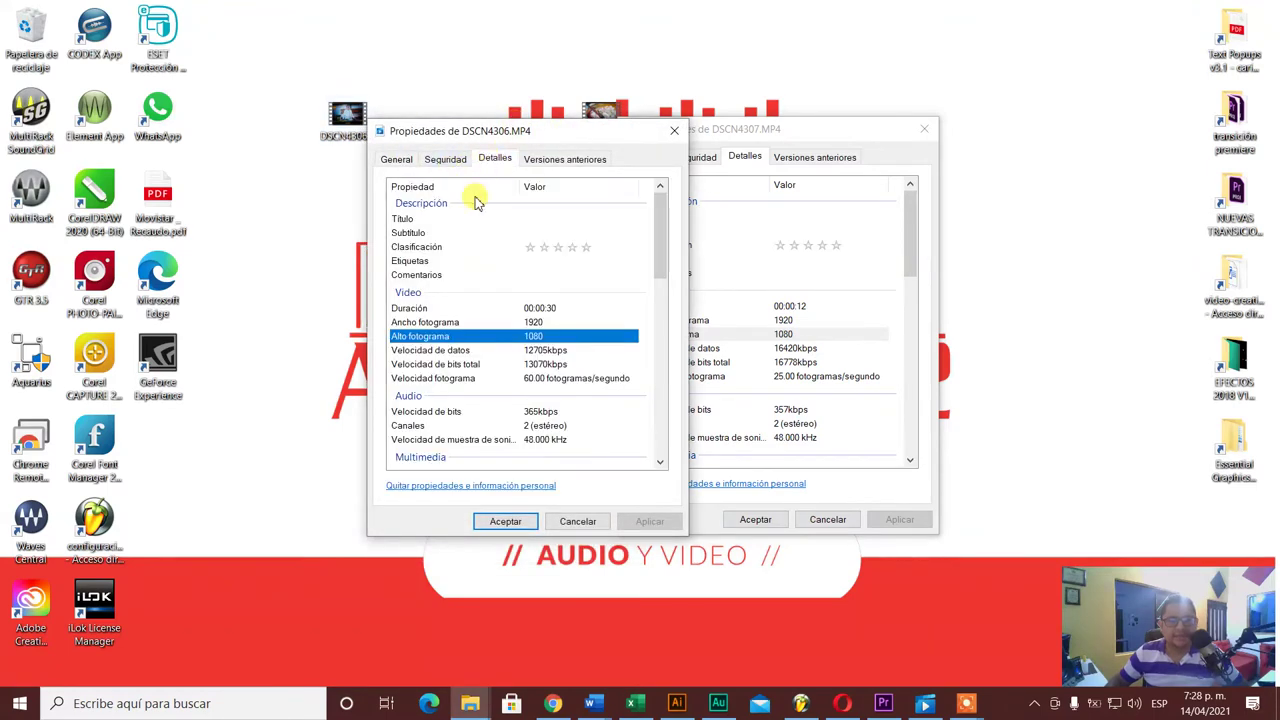
drag(491, 129, 371, 125)
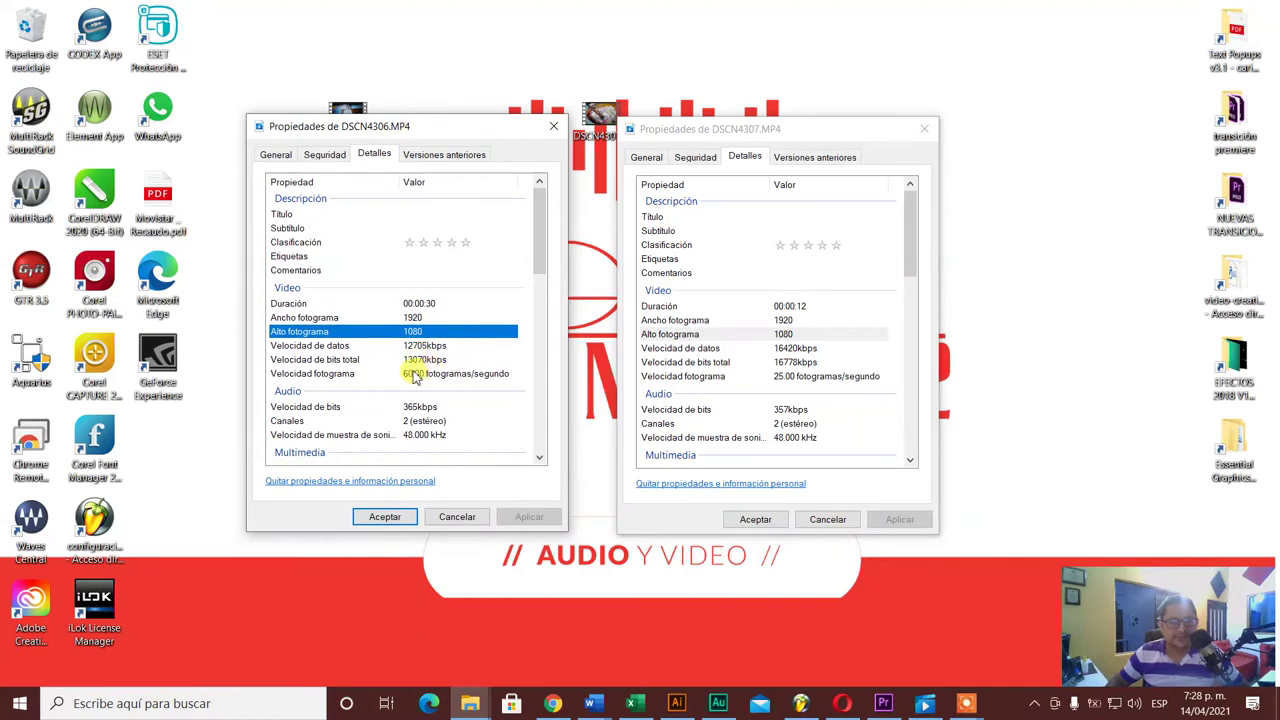
click(557, 127)
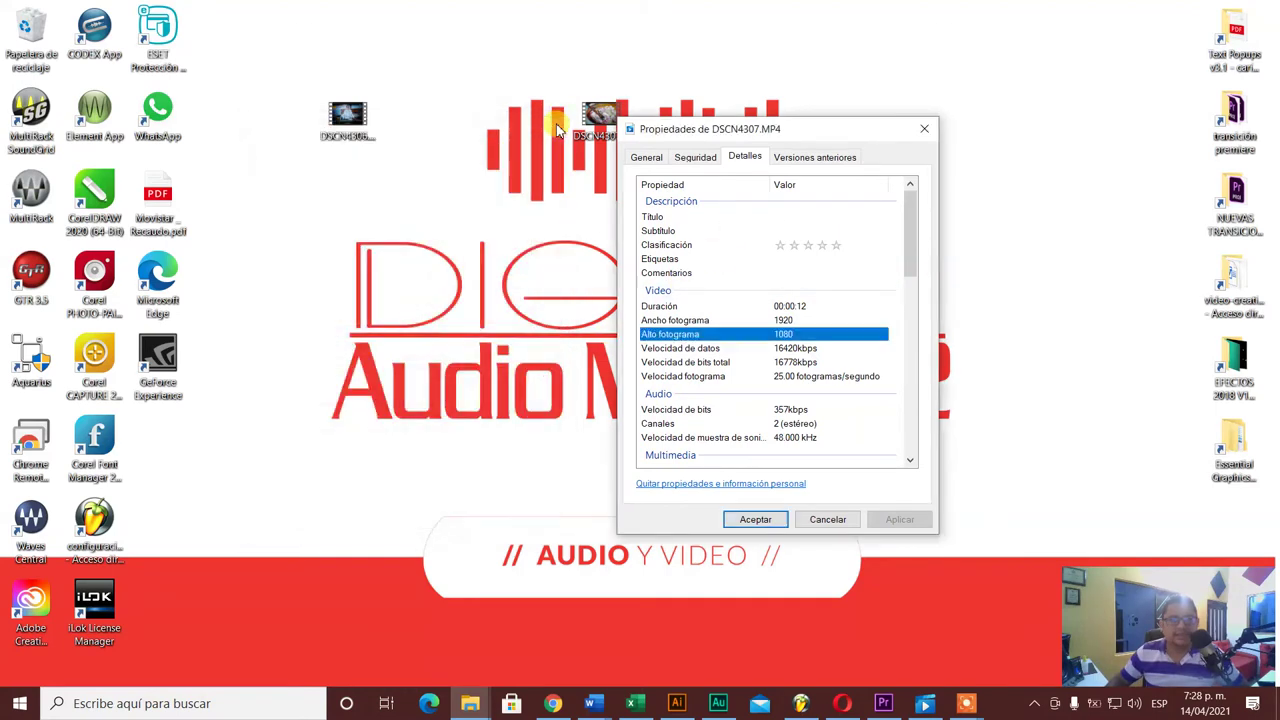
click(920, 134)
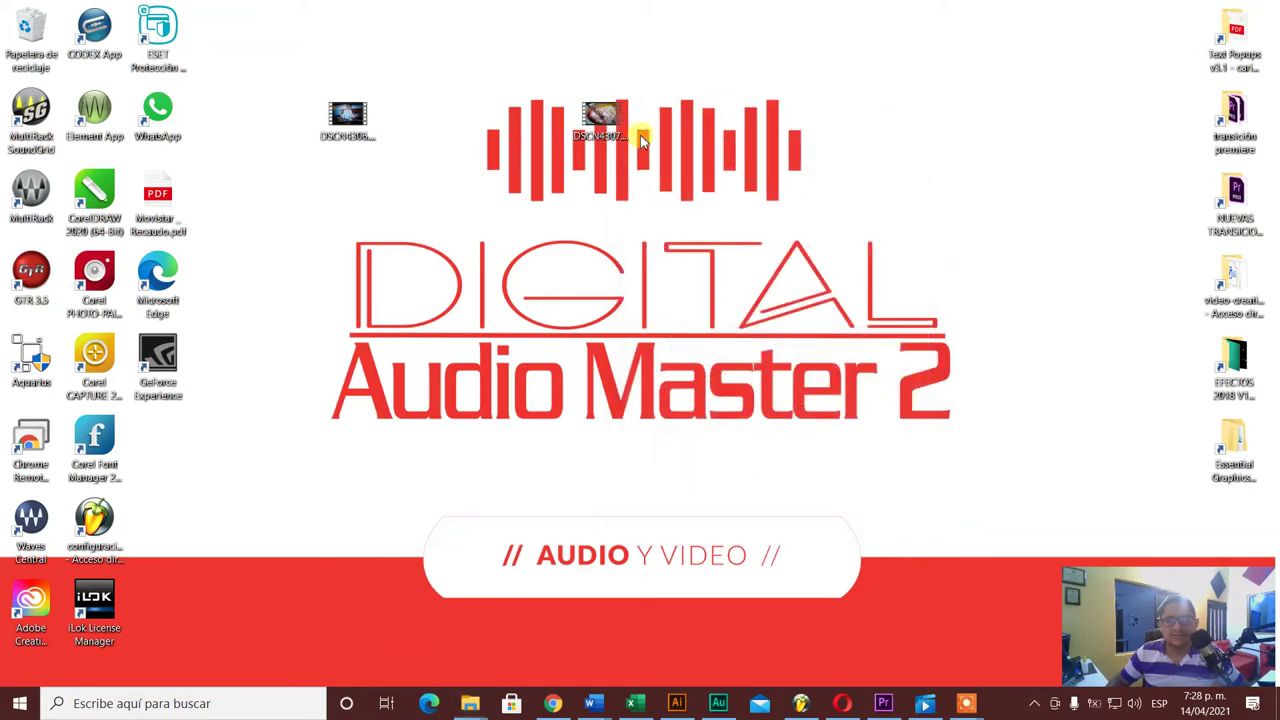
drag(643, 141, 961, 140)
Step: Drag DSCN4307.MP4 onto Premiere's timeline to create a DSCN4307 sequence
click(356, 116)
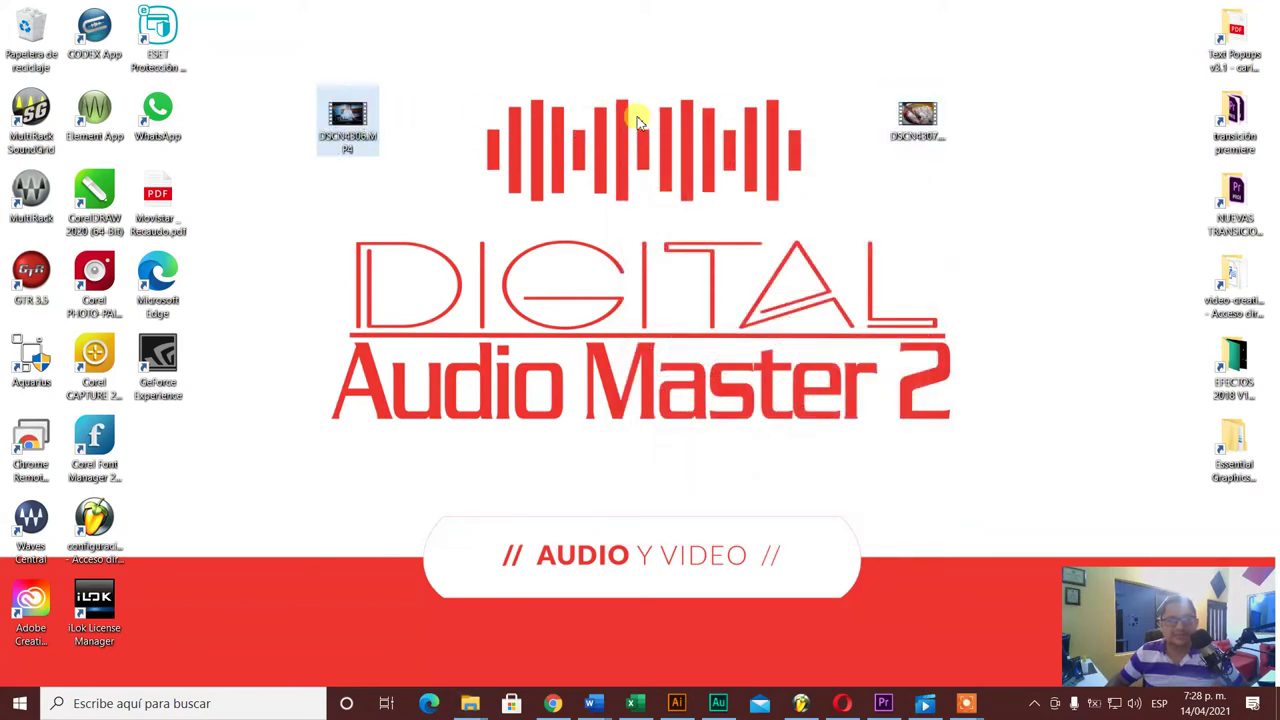
click(895, 118)
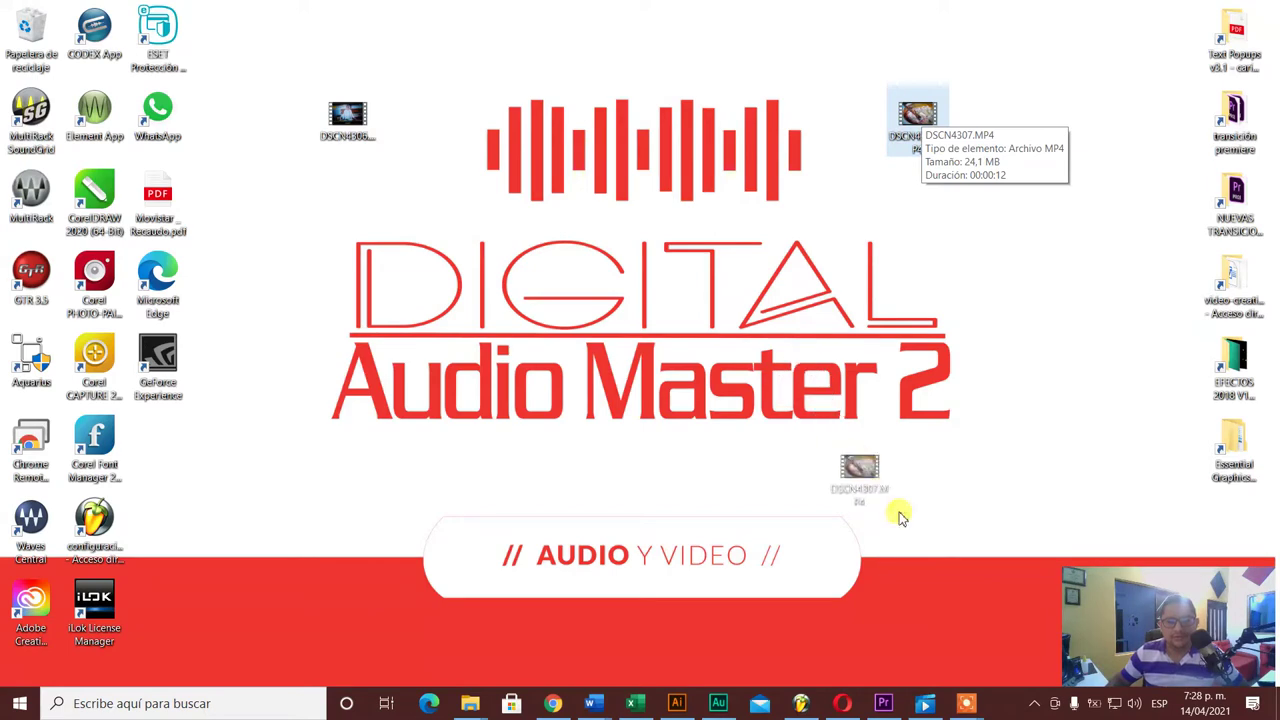
drag(898, 704, 615, 525)
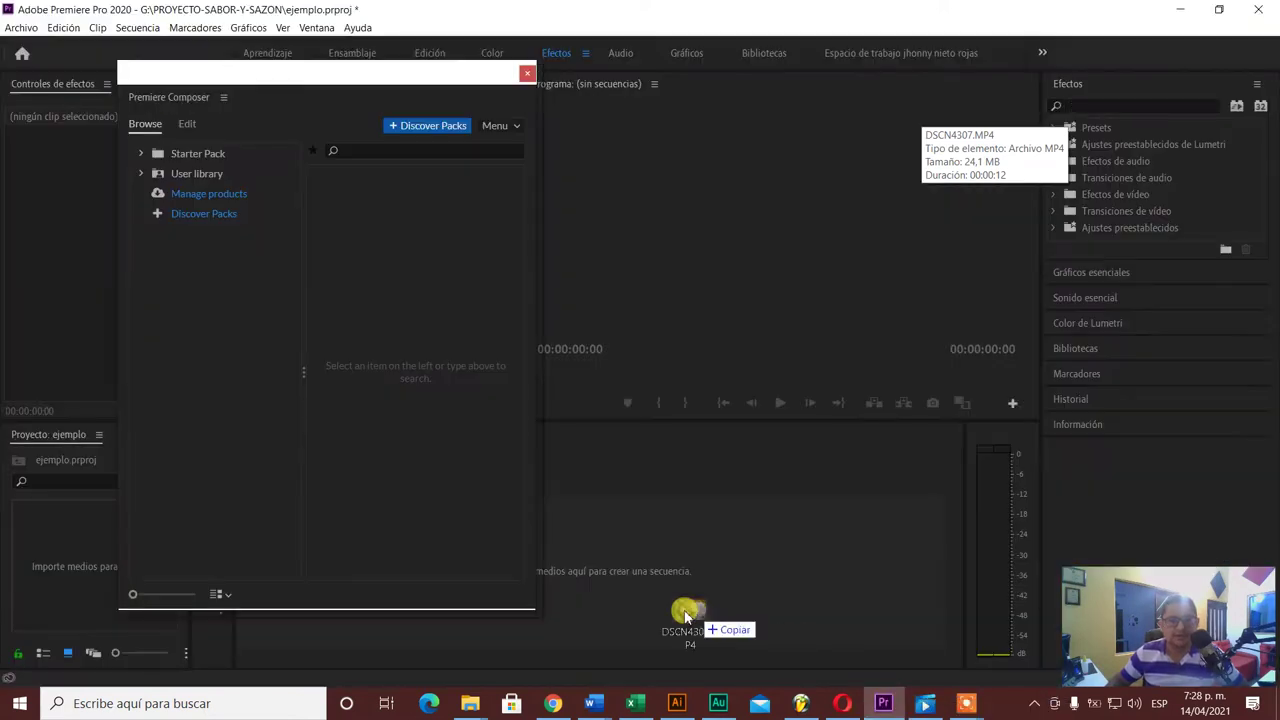
drag(615, 525, 618, 547)
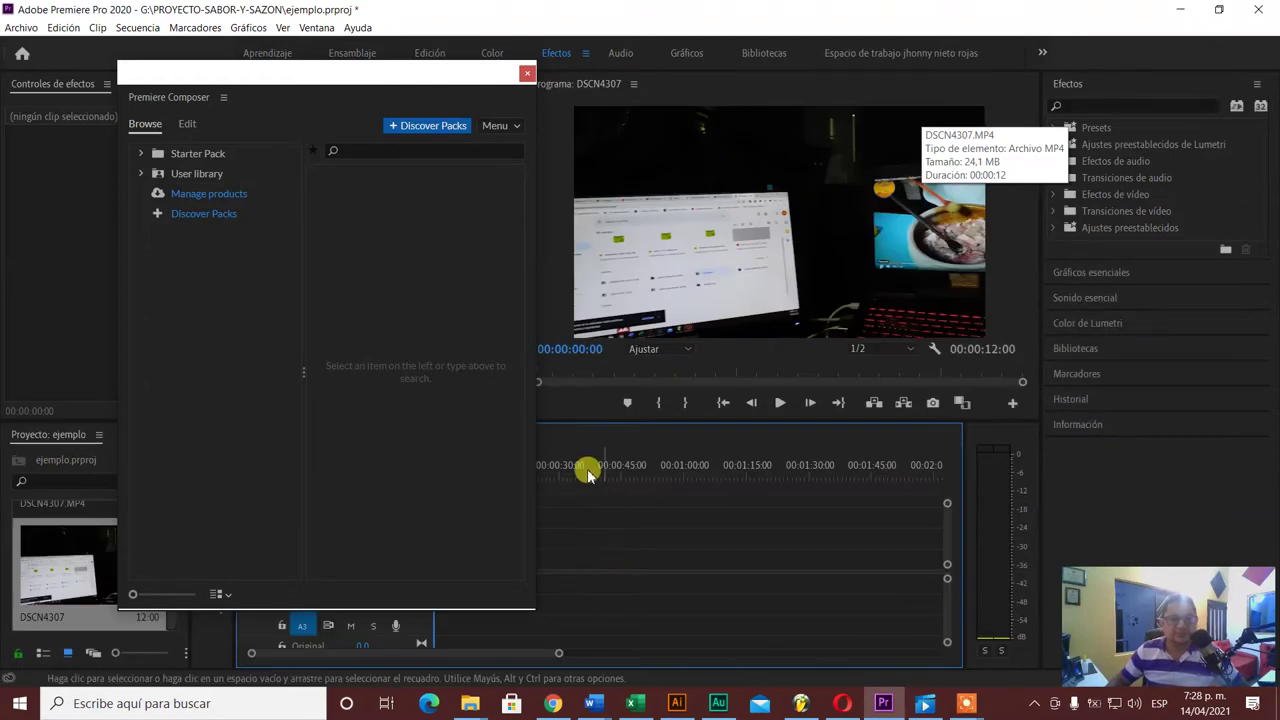
Step: Resize the Premiere Composer window, zoom the timeline, and widen the Program monitor
mouse_move(381, 74)
mouse_down()
mouse_move(748, 256)
mouse_move(337, 68)
mouse_up()
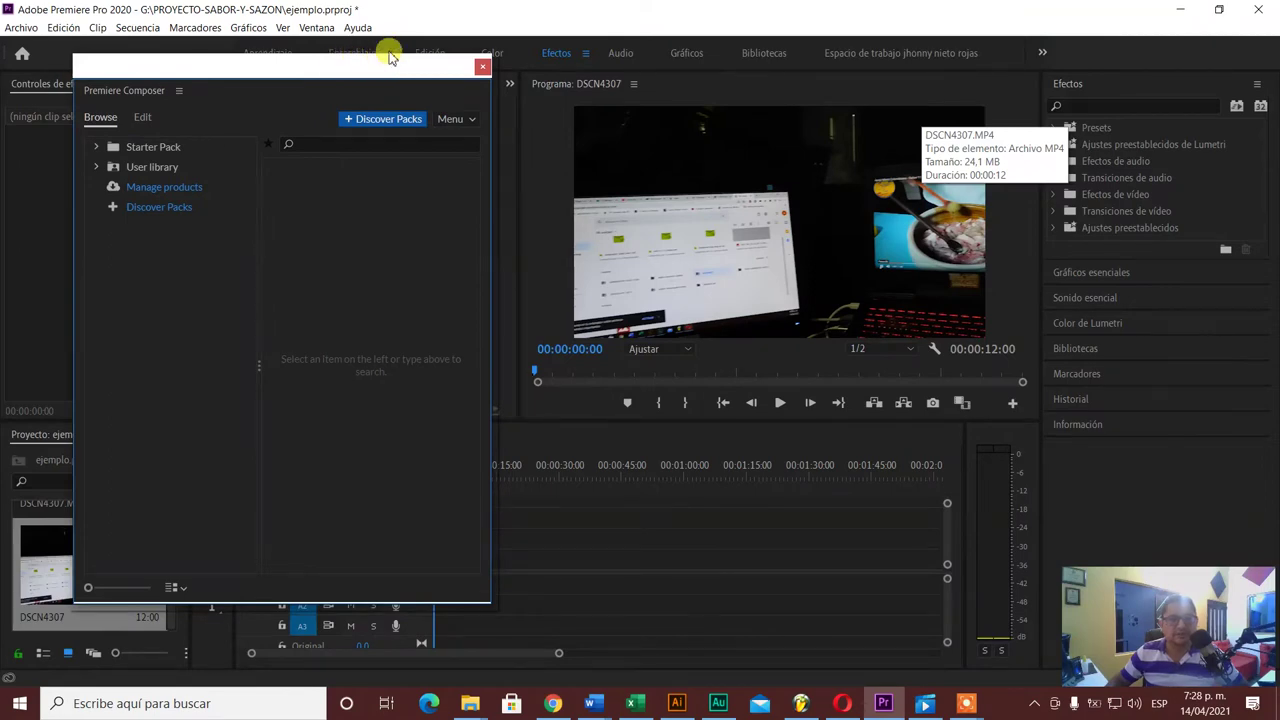
mouse_move(387, 66)
mouse_down()
mouse_move(374, 280)
mouse_move(316, 76)
mouse_up()
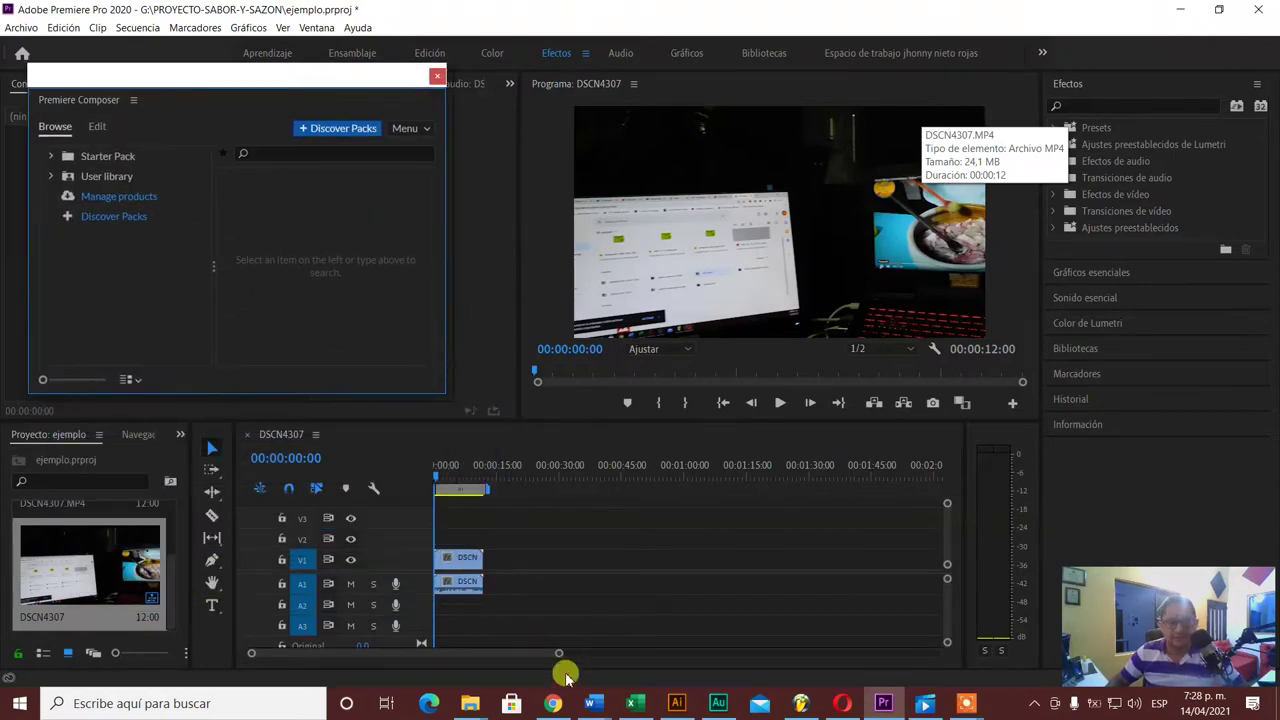
drag(560, 655, 476, 653)
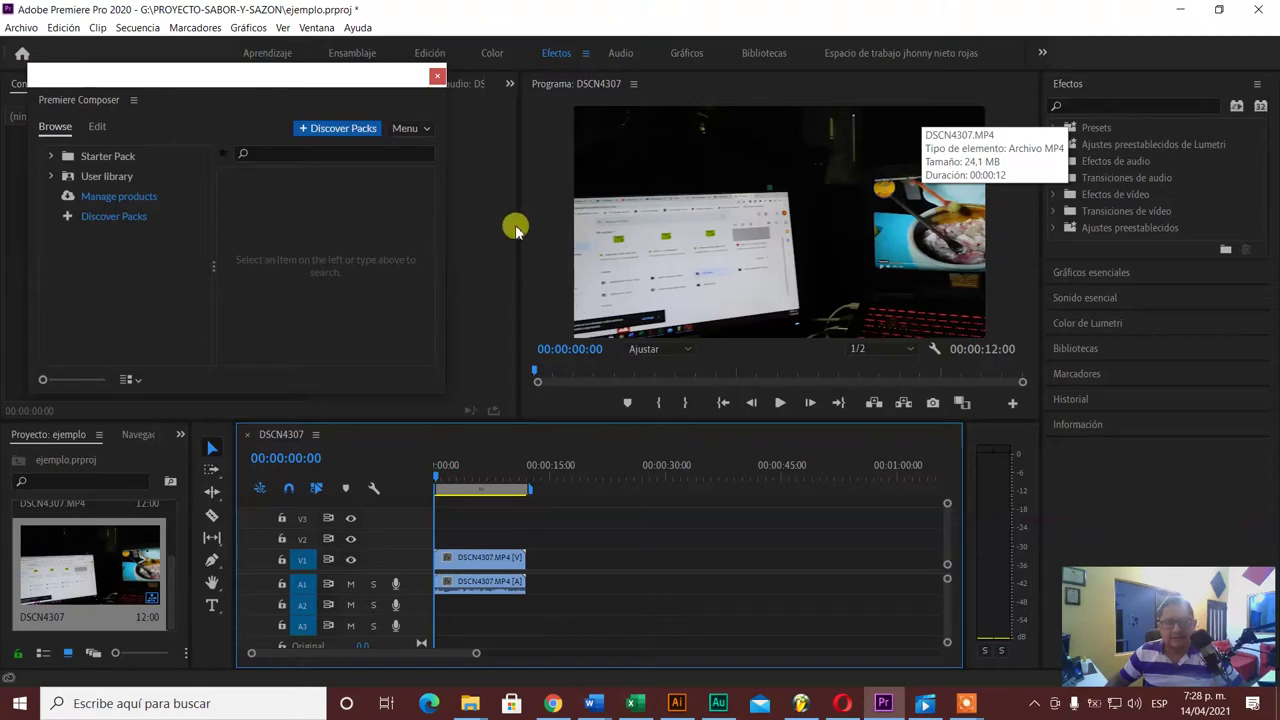
drag(513, 224, 445, 235)
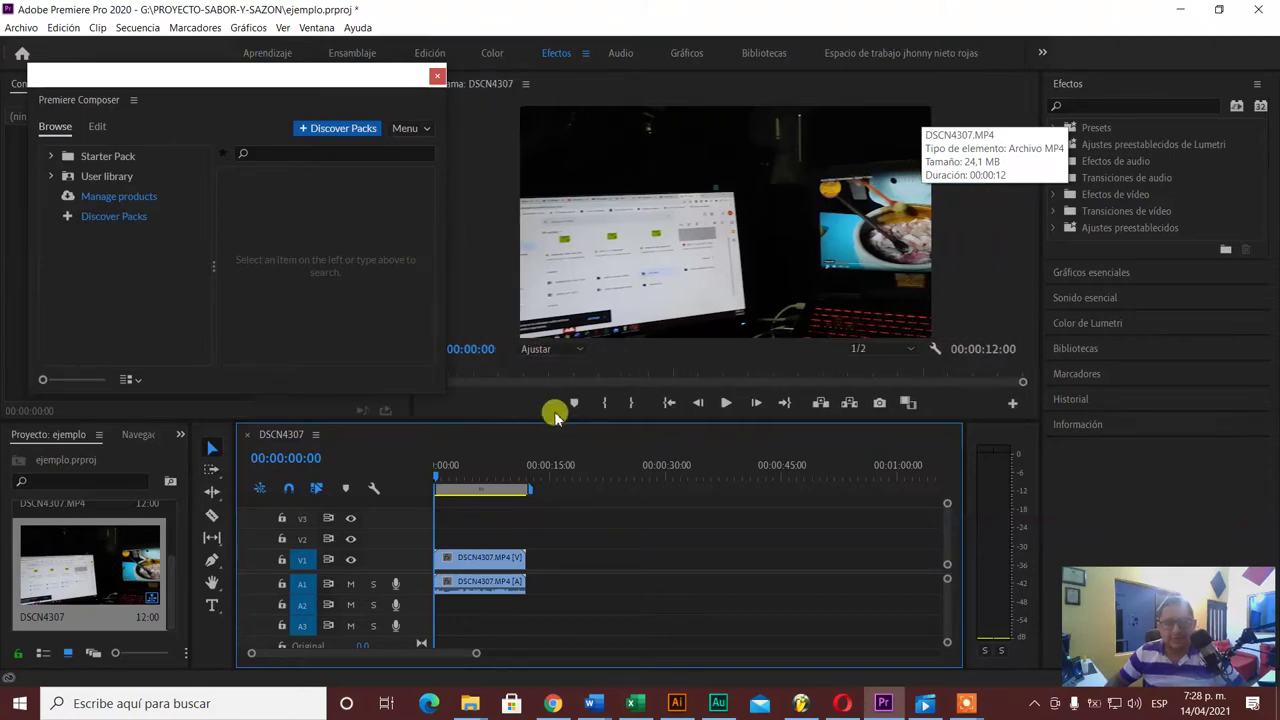
Step: Enlarge the Program monitor, play DSCN4307 from the start to 00:00:07:24, then minimize Premiere
drag(556, 420, 545, 503)
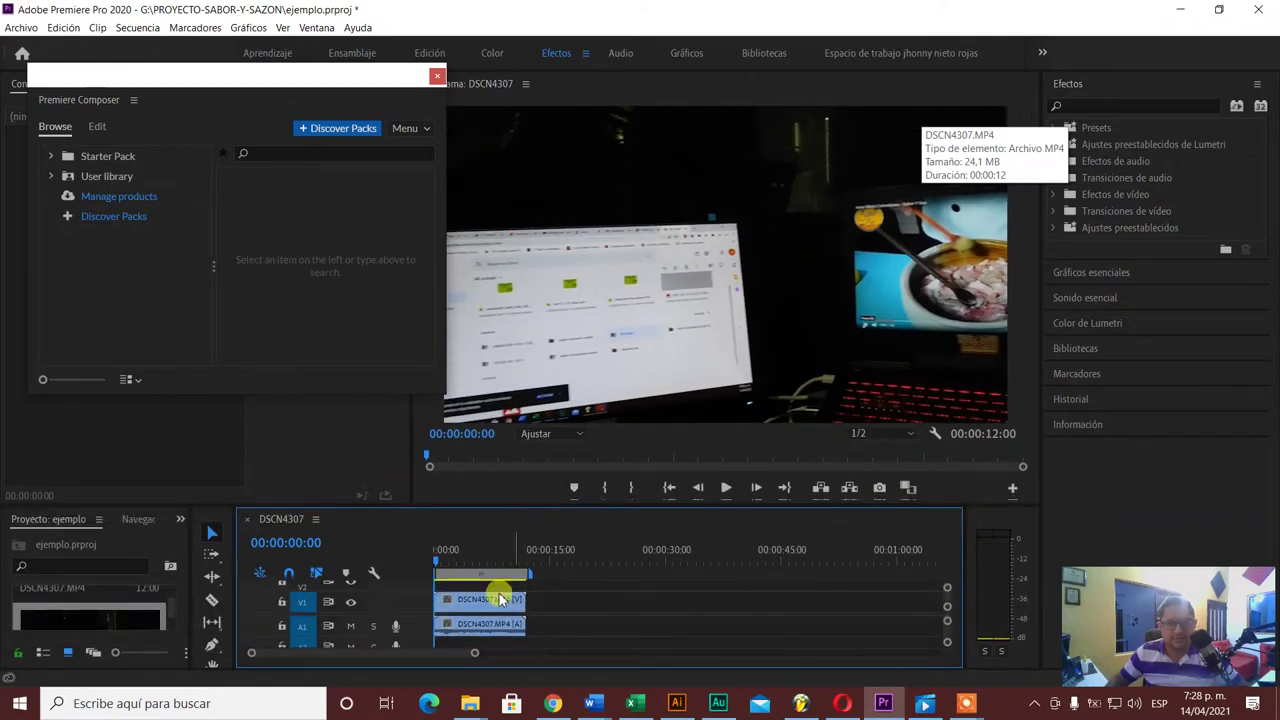
click(483, 573)
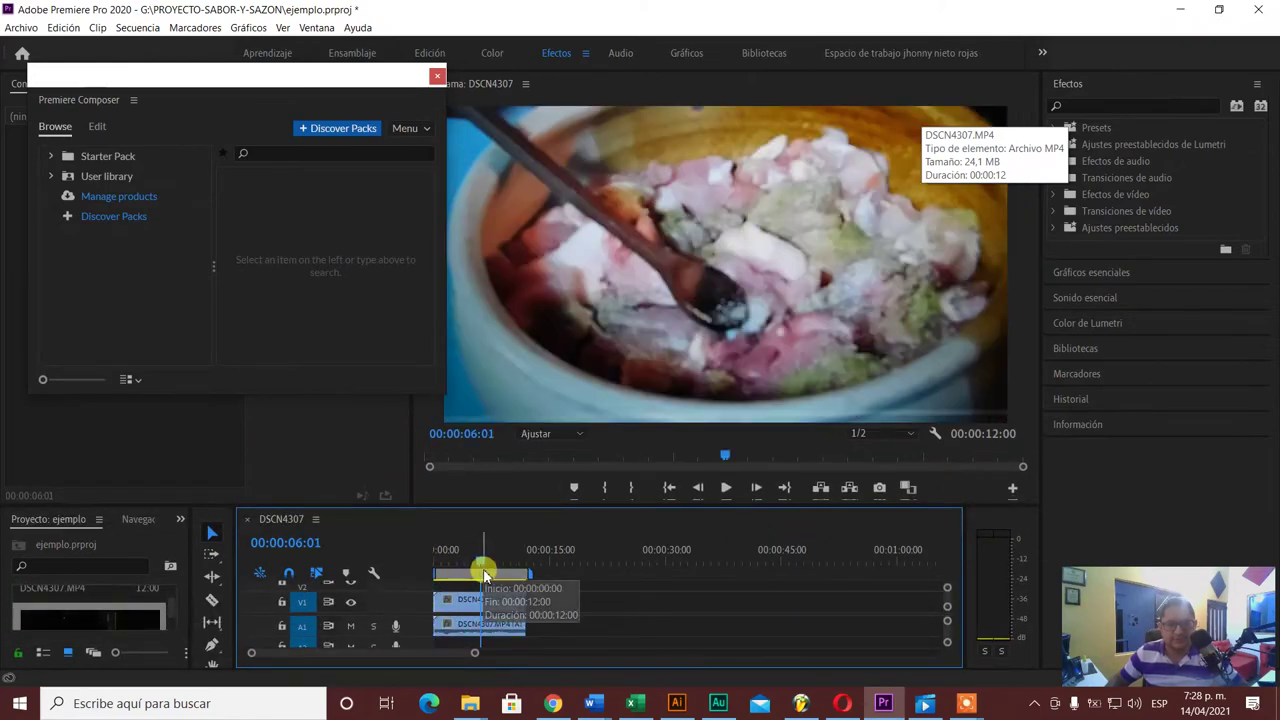
key(Home)
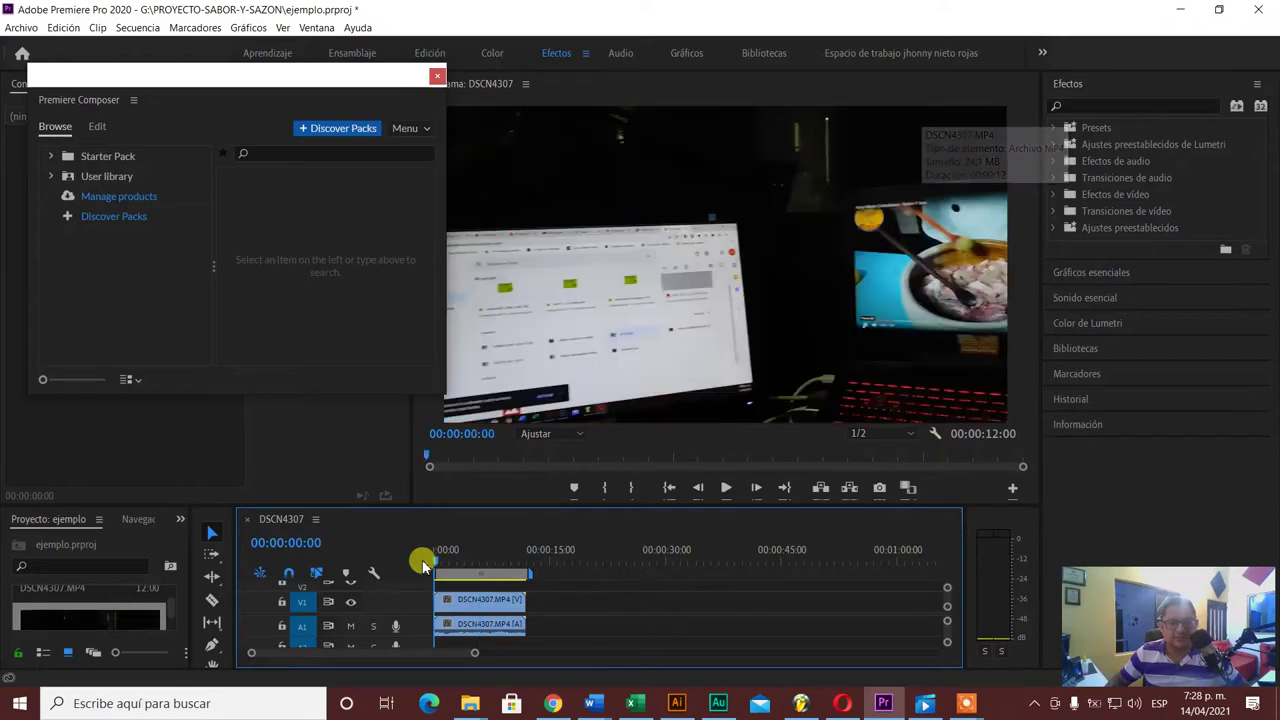
key(space)
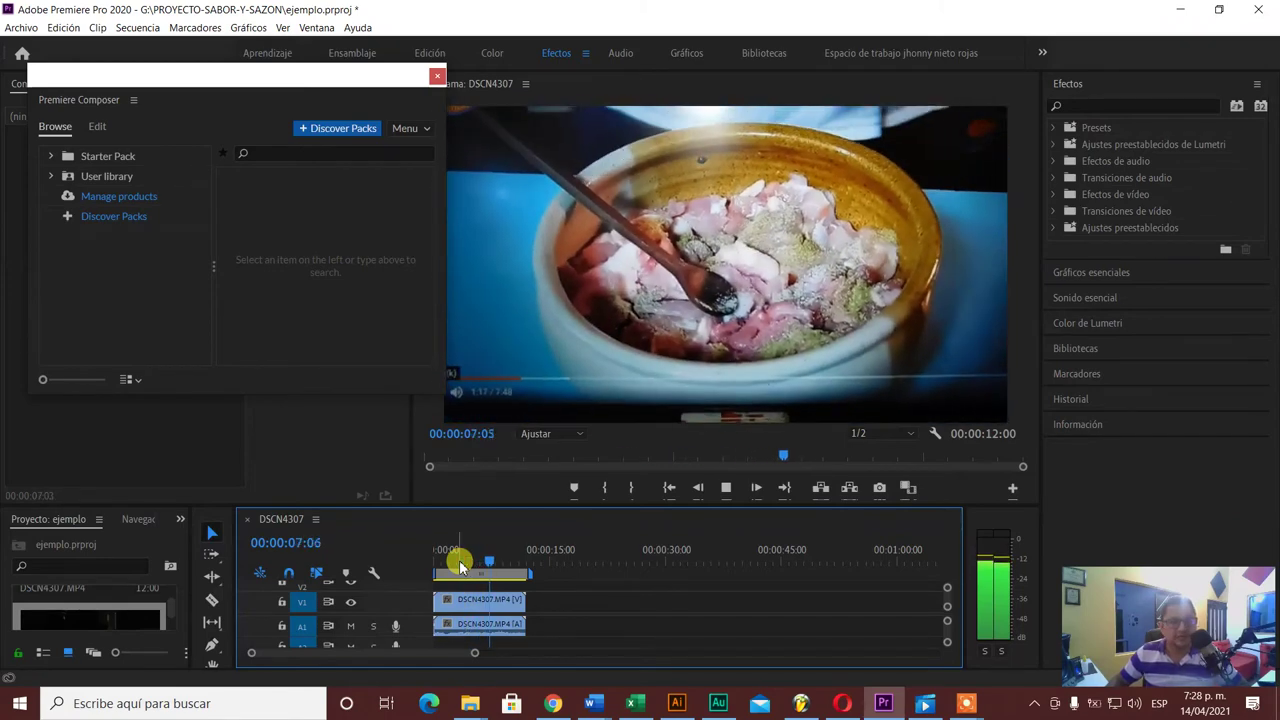
key(space)
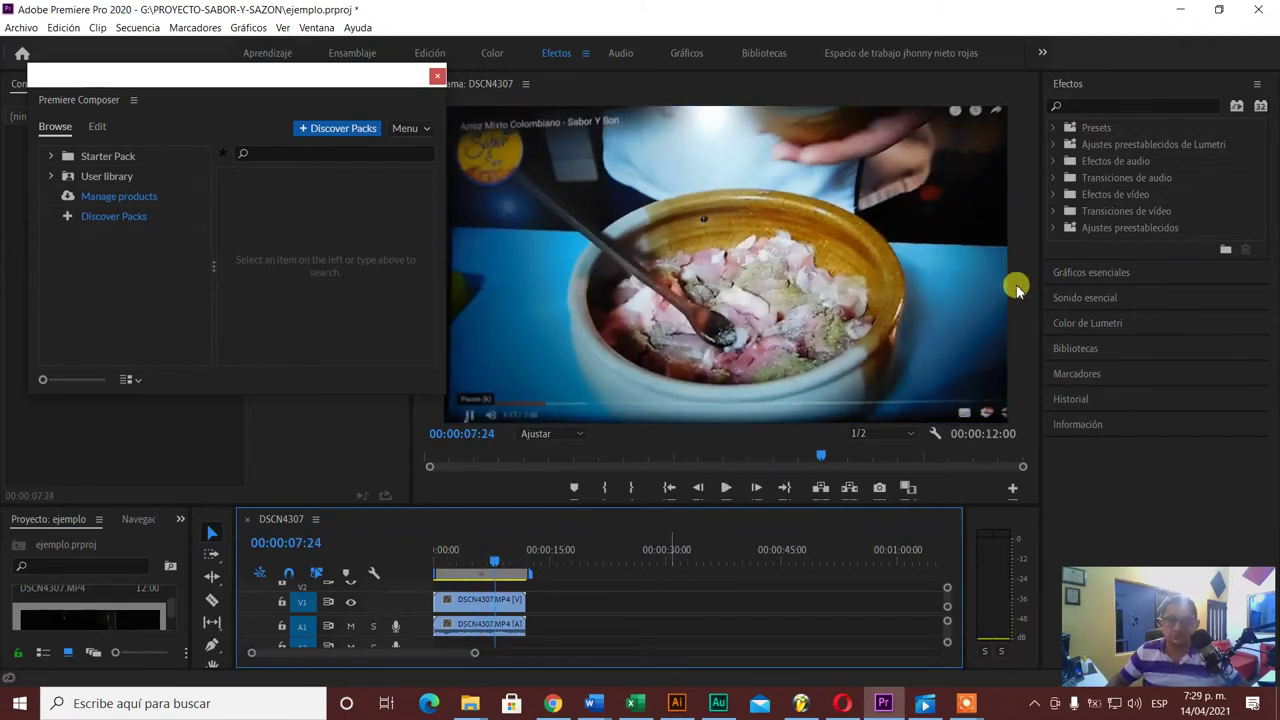
click(1181, 16)
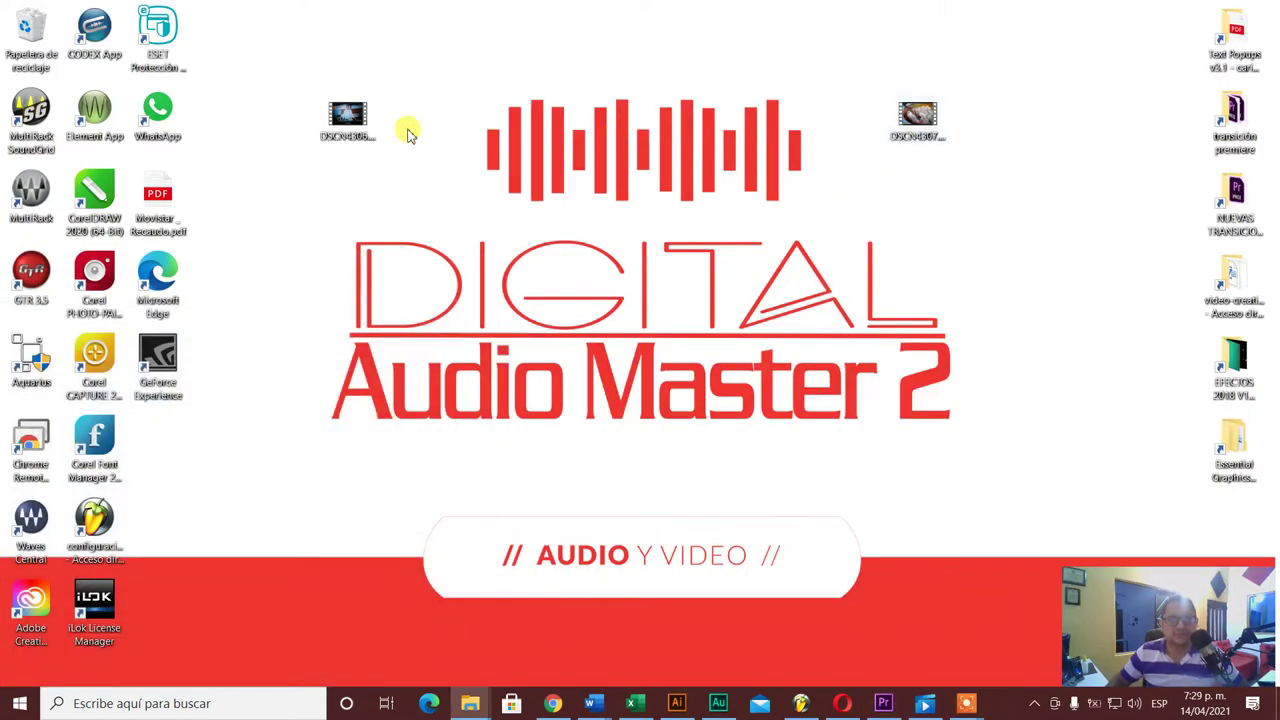
Step: Drop DSCN4306.MP4 from the desktop onto the timeline right after DSCN4307
click(369, 123)
mouse_move(347, 120)
mouse_down()
mouse_move(743, 463)
mouse_move(884, 640)
mouse_move(875, 690)
mouse_up()
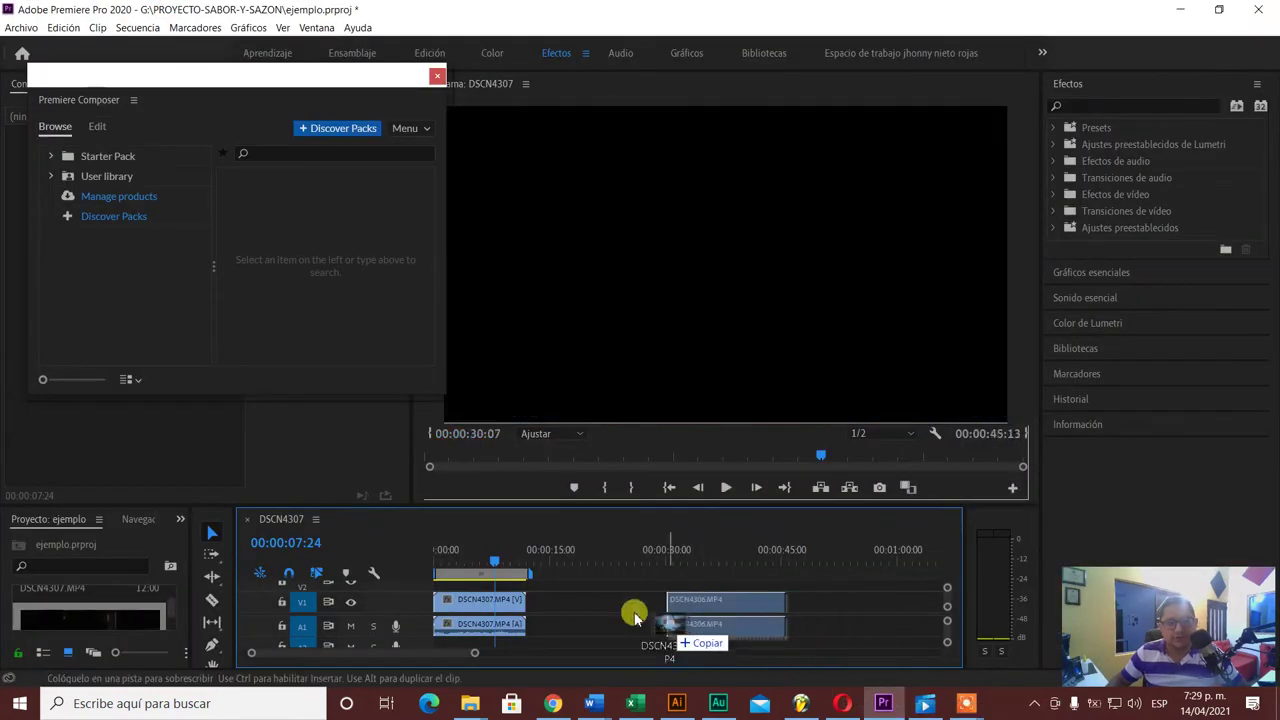
drag(875, 690, 538, 618)
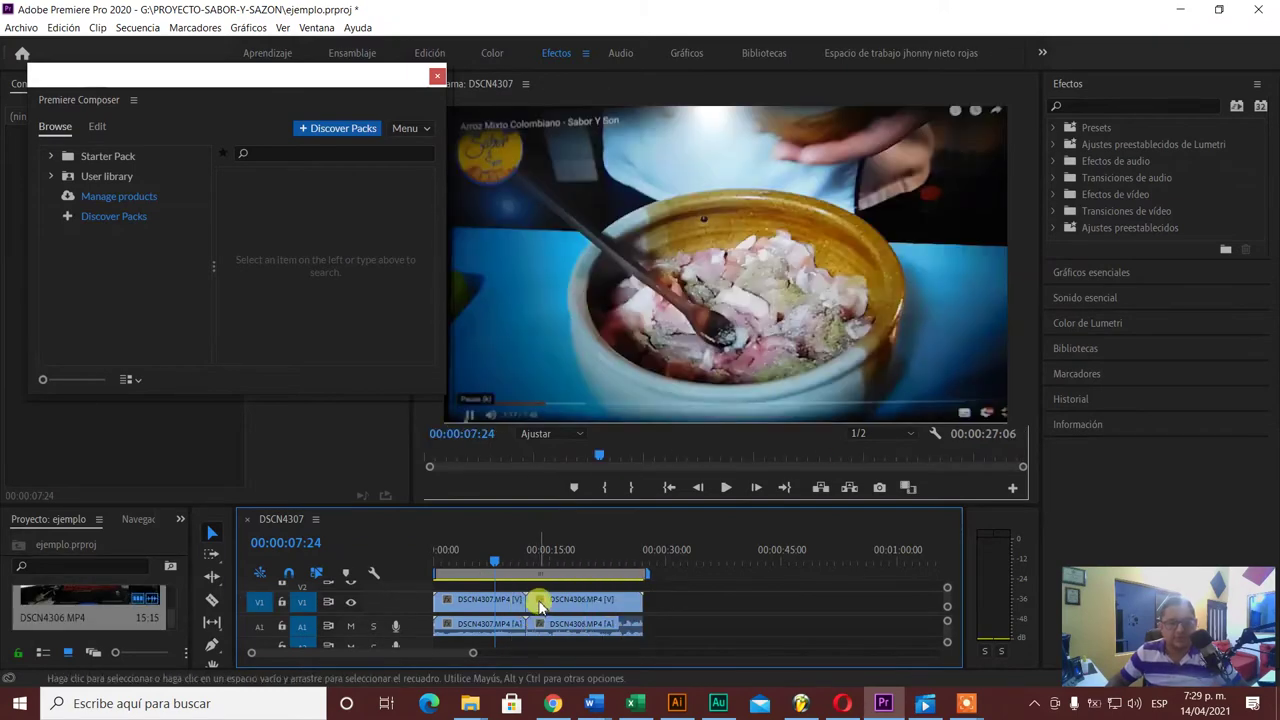
Step: Play across the join from 00:00:14:17, stopping at 00:00:17:09
drag(555, 582, 500, 567)
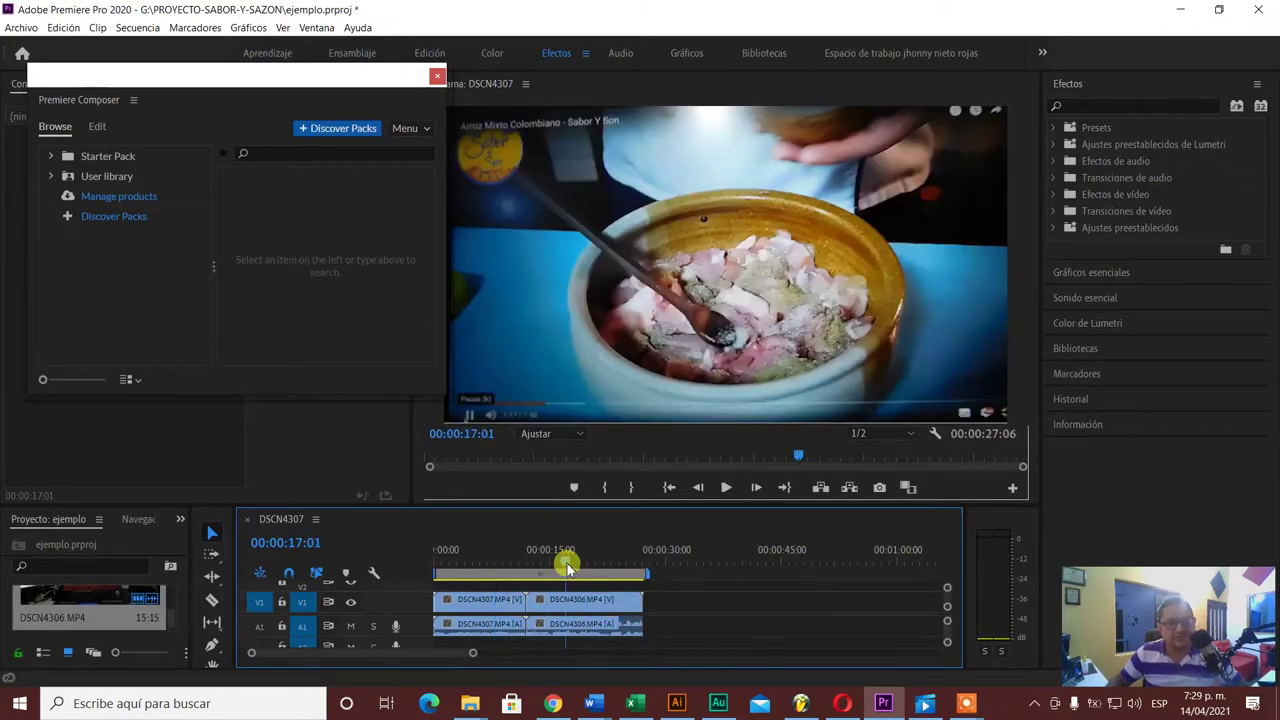
key(space)
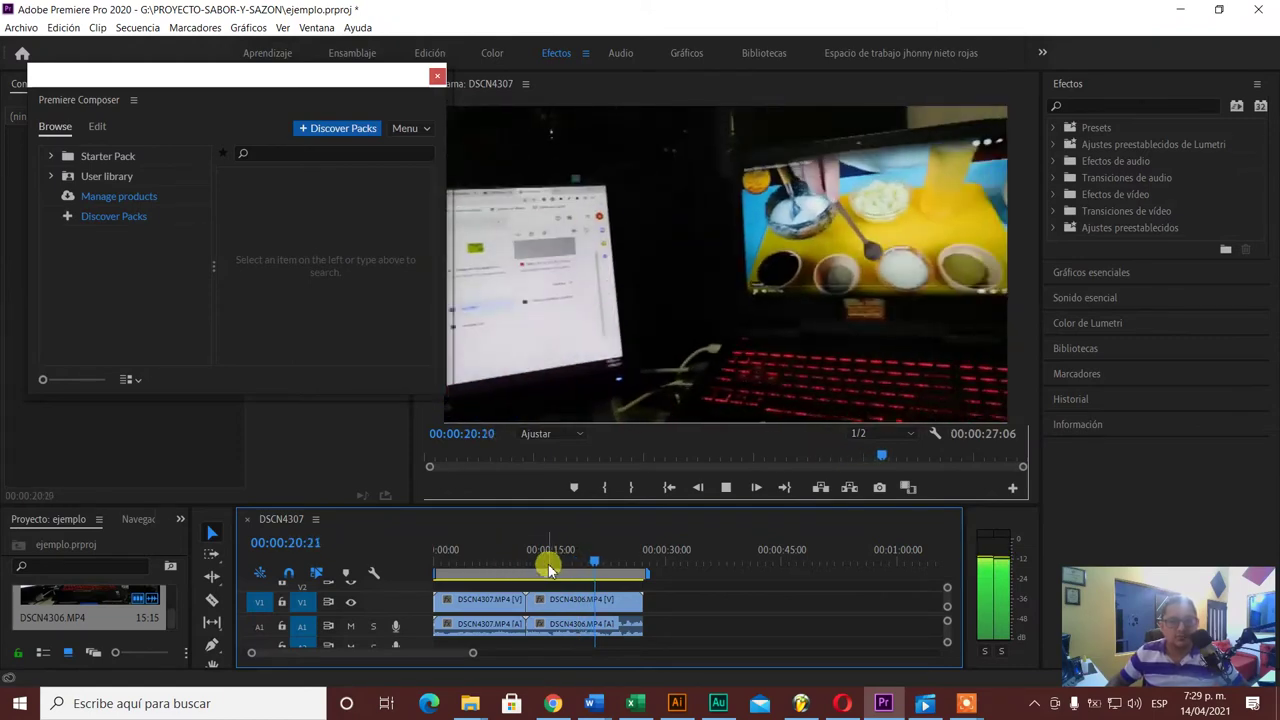
click(548, 564)
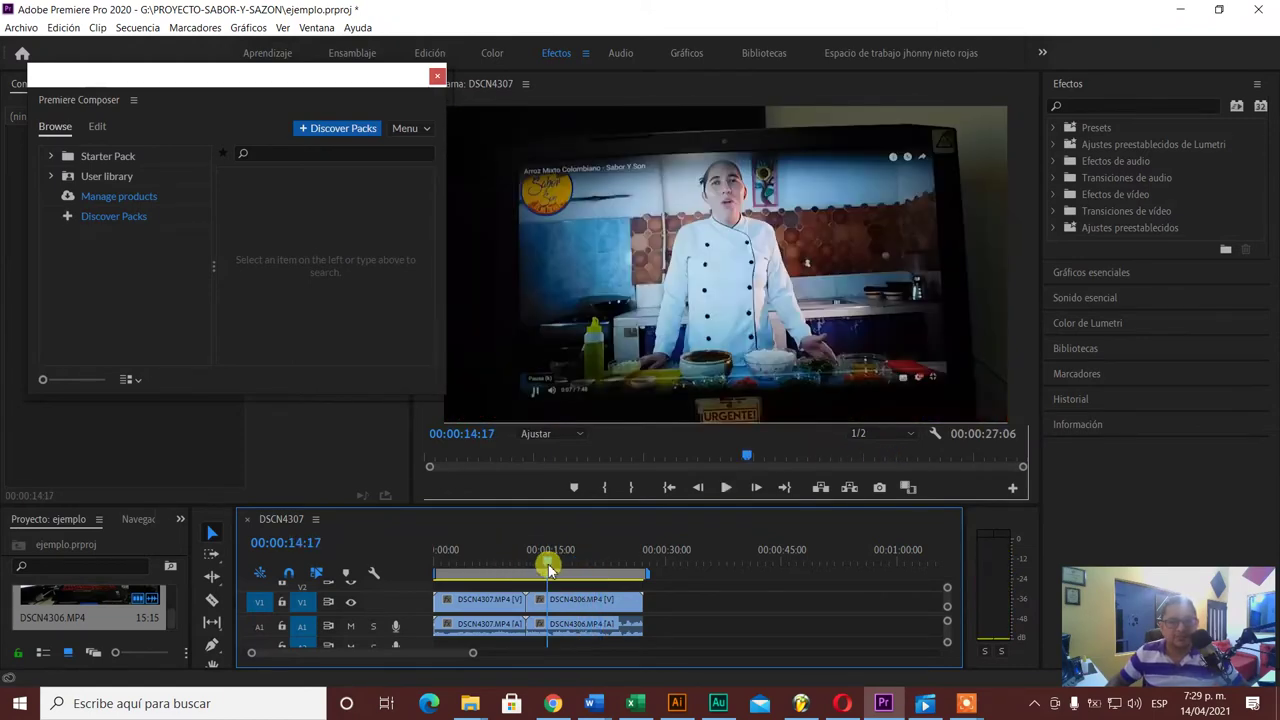
key(space)
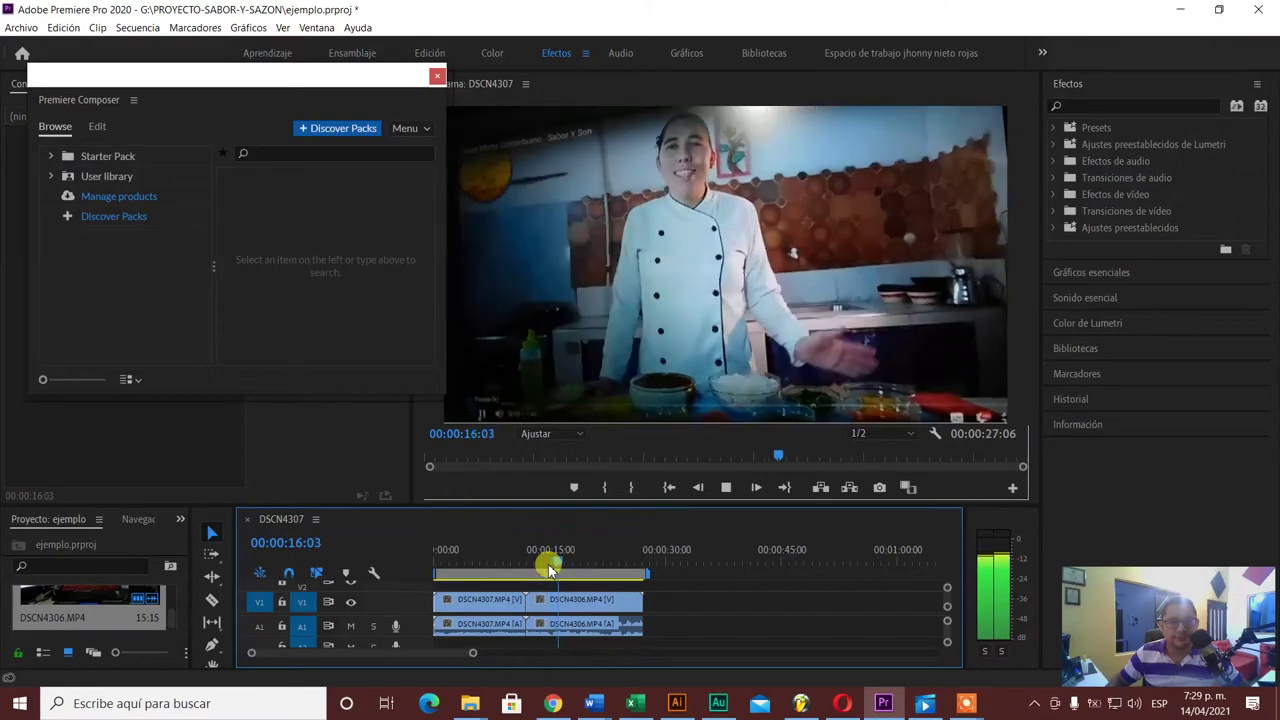
key(space)
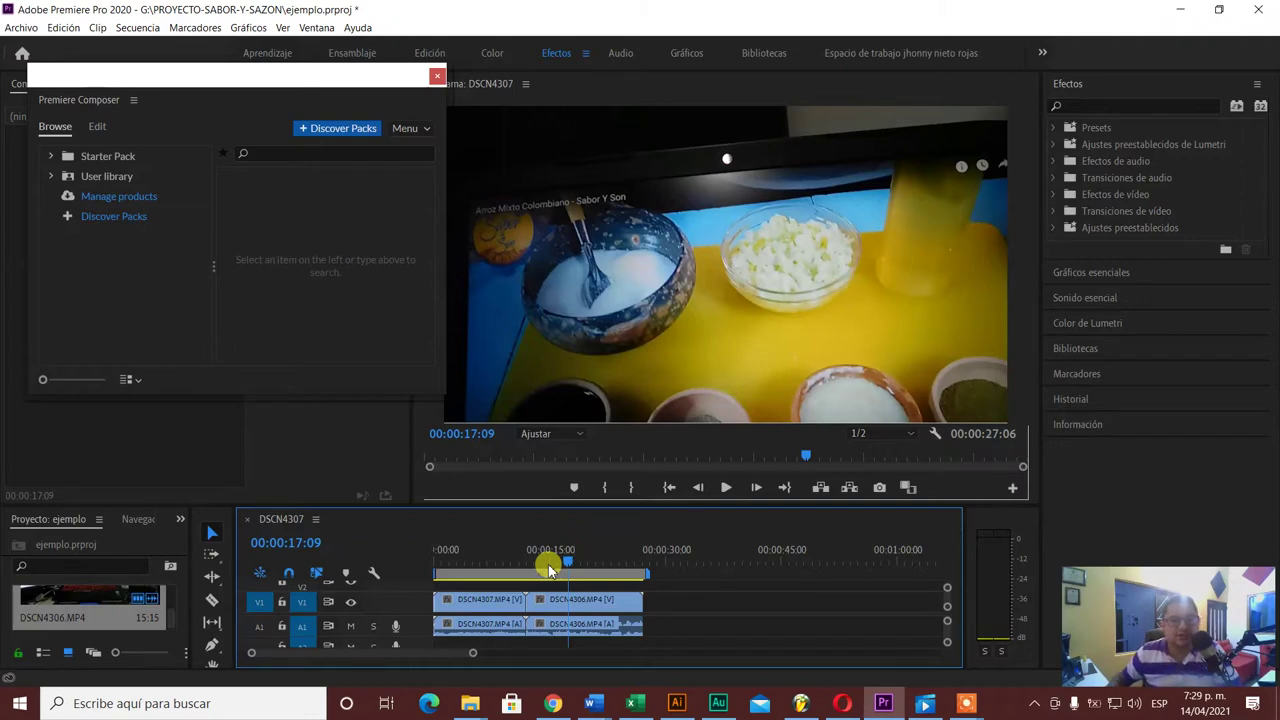
click(140, 28)
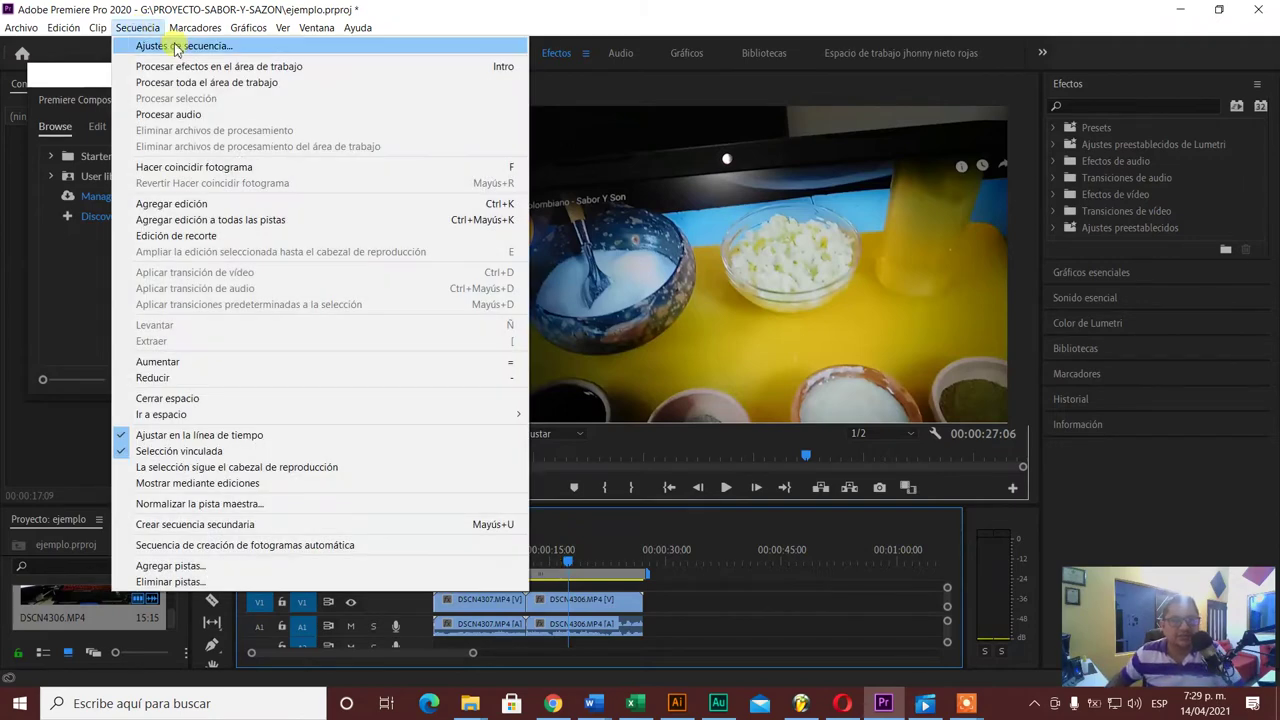
click(176, 46)
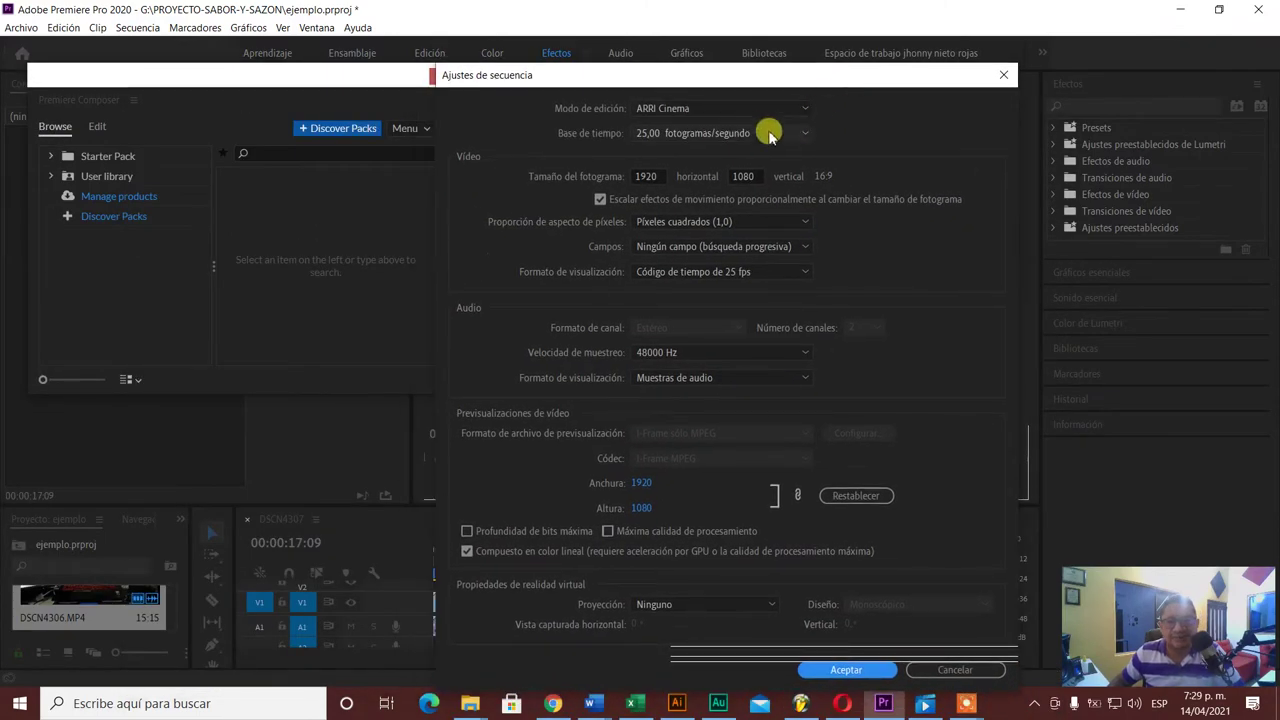
click(770, 135)
click(865, 145)
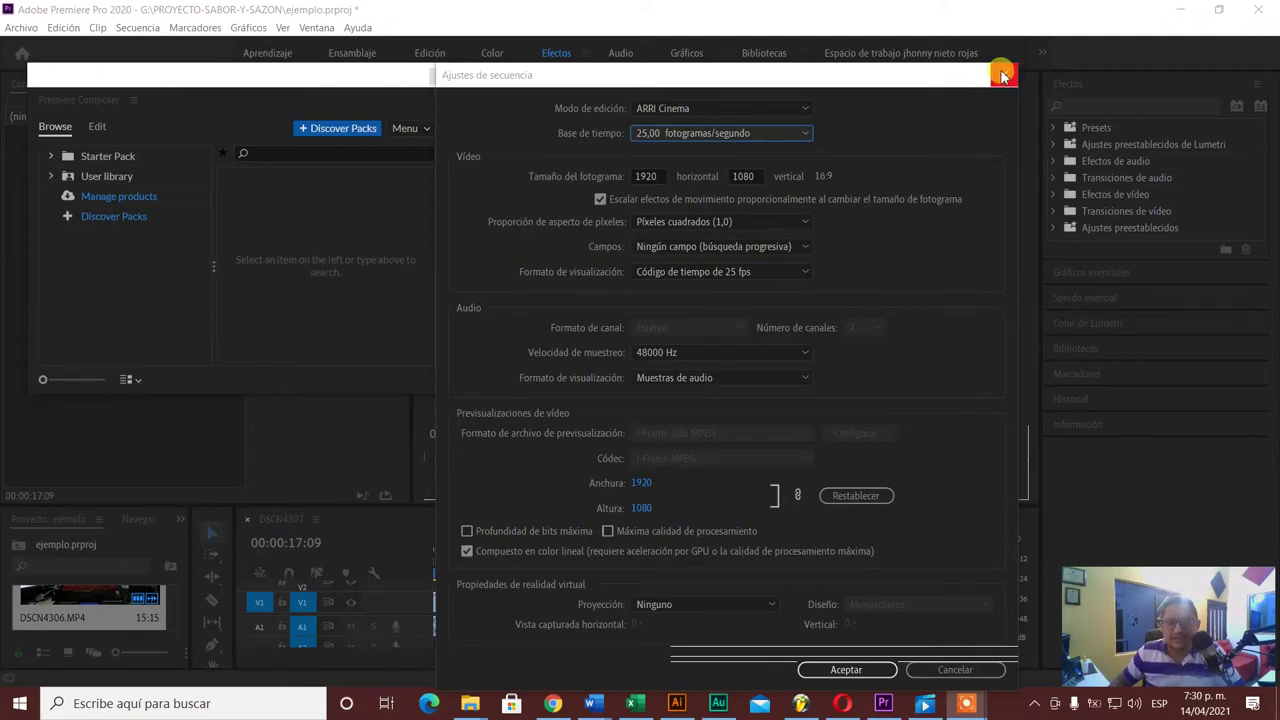
click(1003, 76)
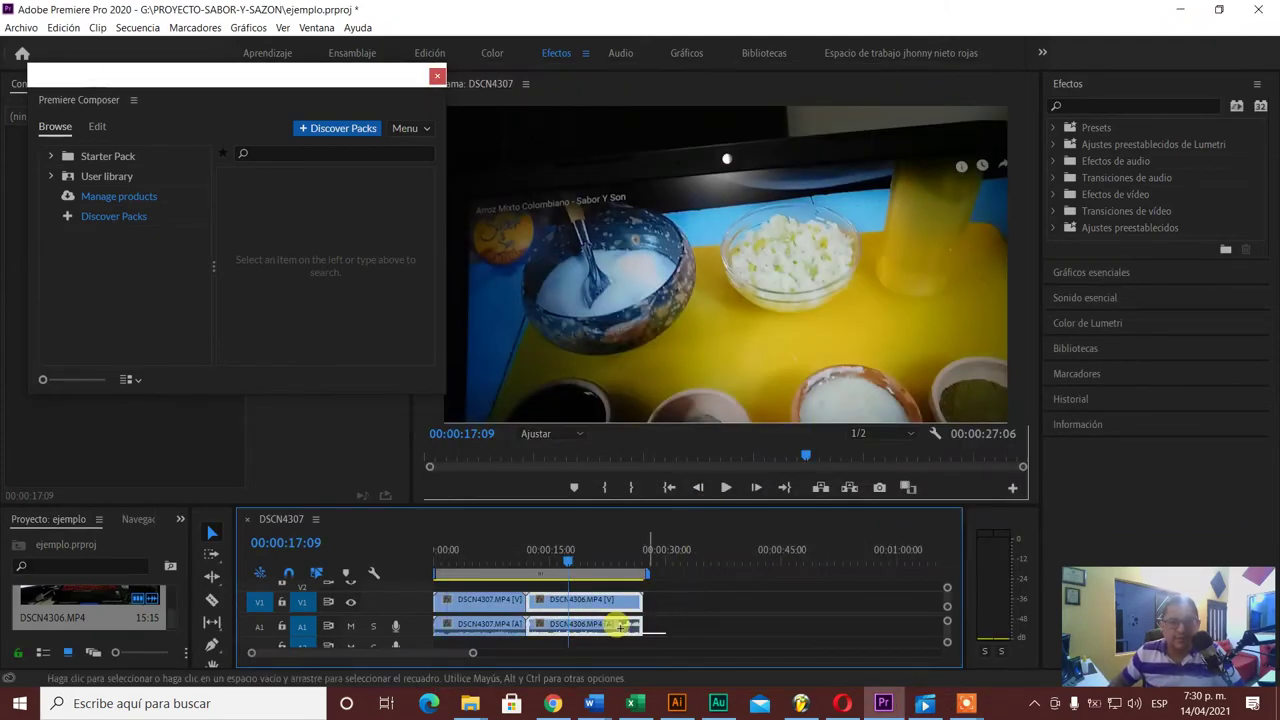
Step: Delete the timeline clips, the DSCN4307 sequence and the DSCN4307.MP4 clip from the project
key(Delete)
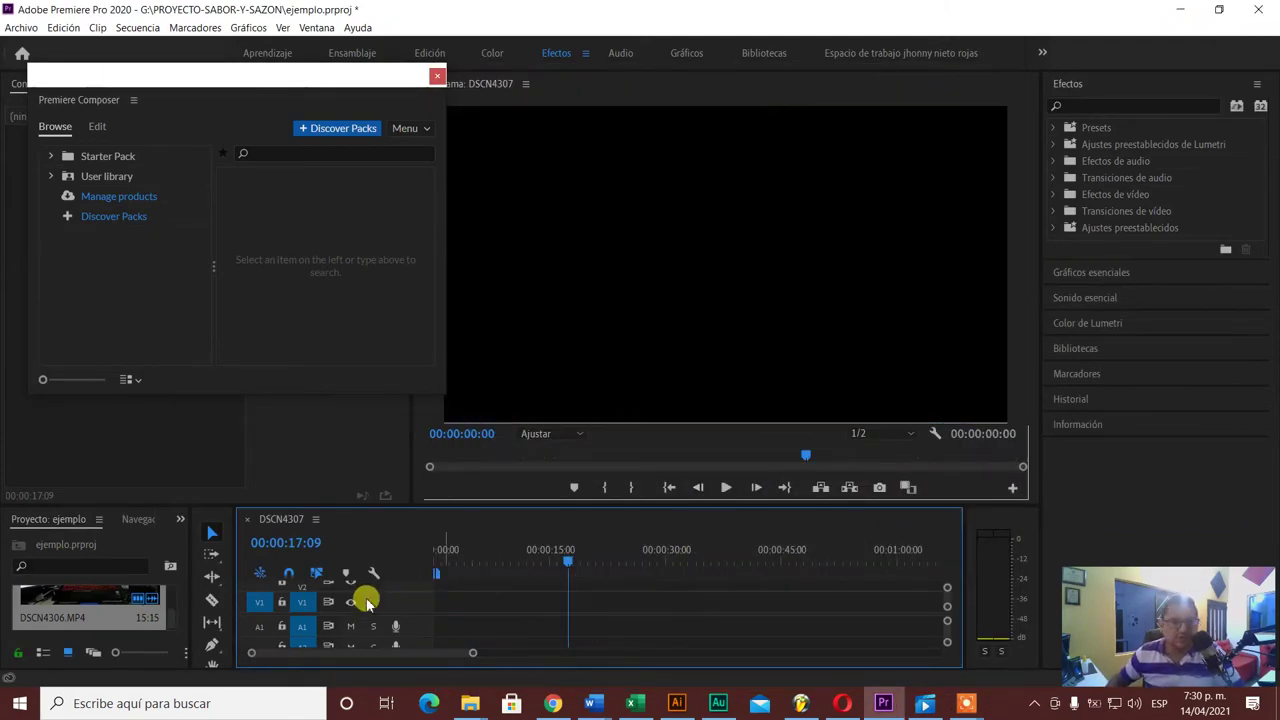
click(105, 605)
scroll(105, 608, down, 1)
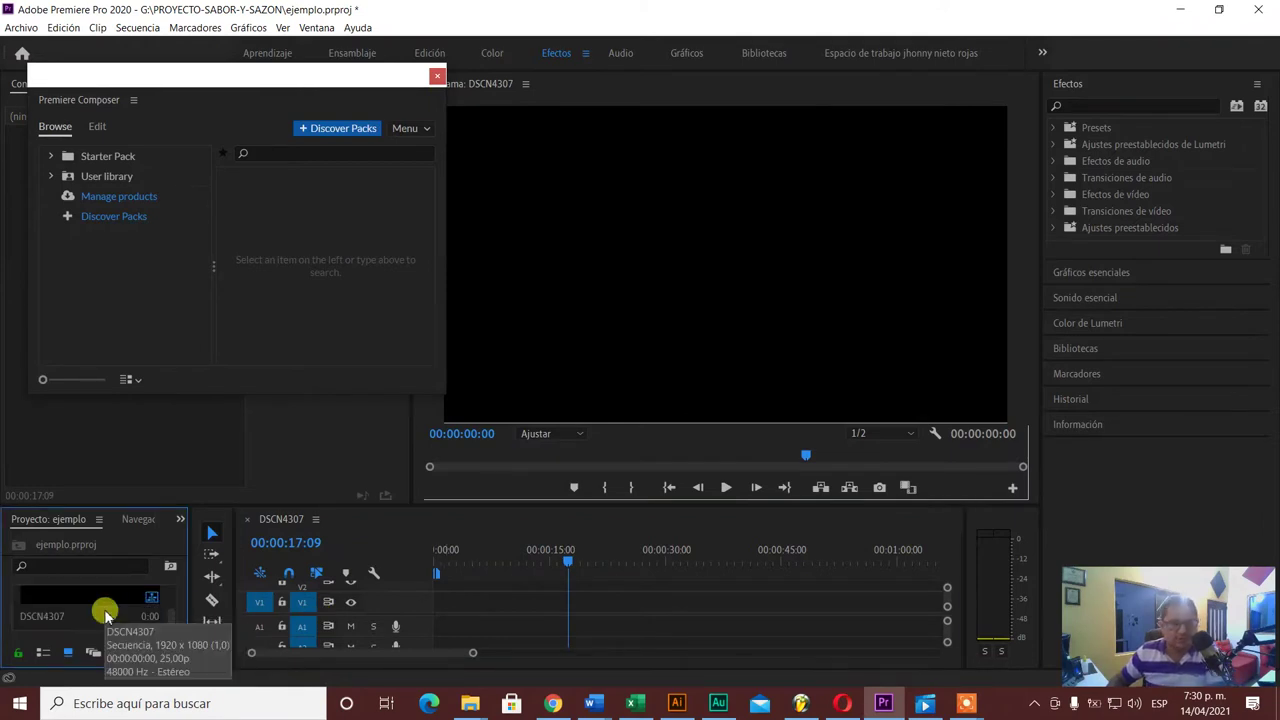
key(Delete)
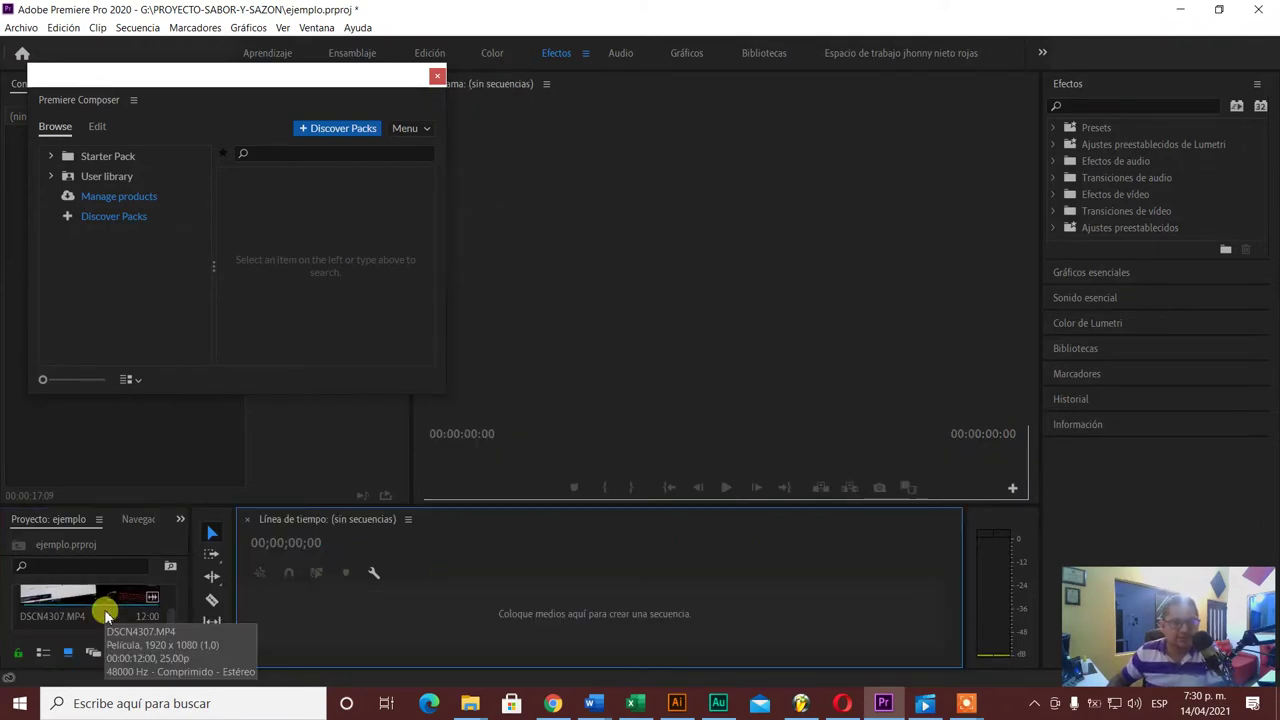
click(105, 605)
key(Delete)
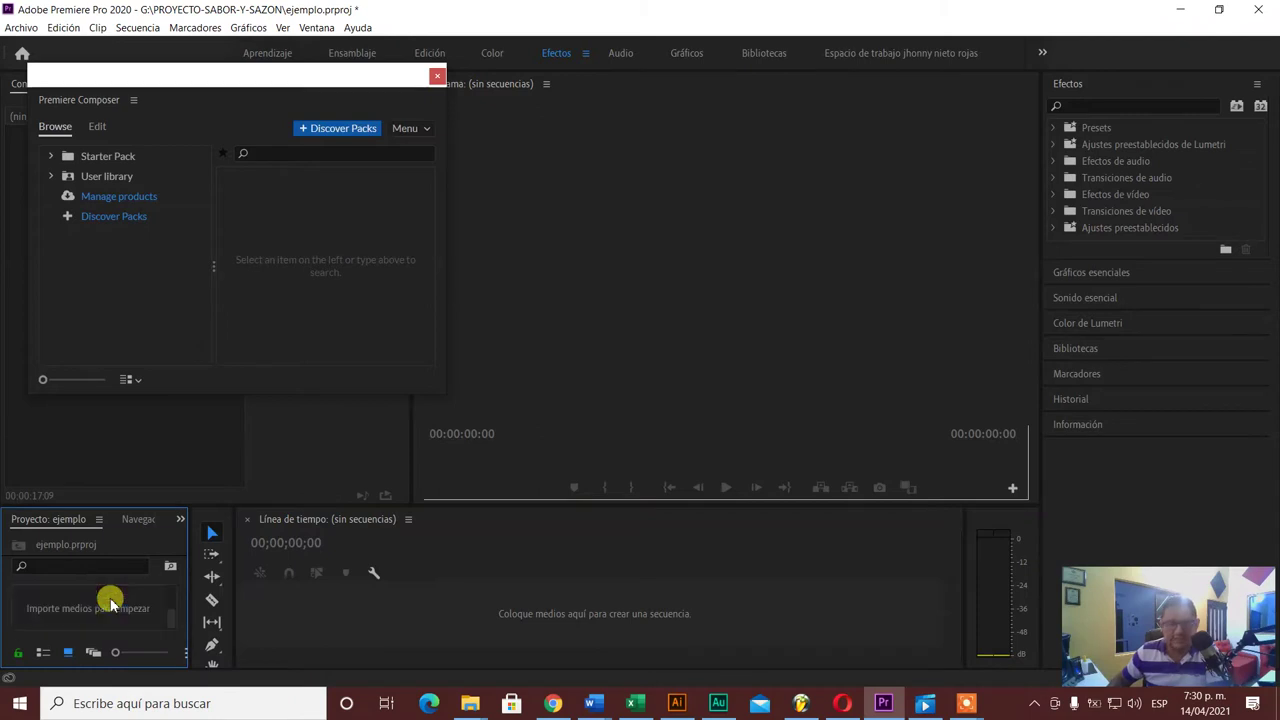
Step: Drag DSCN4306 from the desktop onto the empty timeline, creating a DSCN4306 sequence
click(1186, 16)
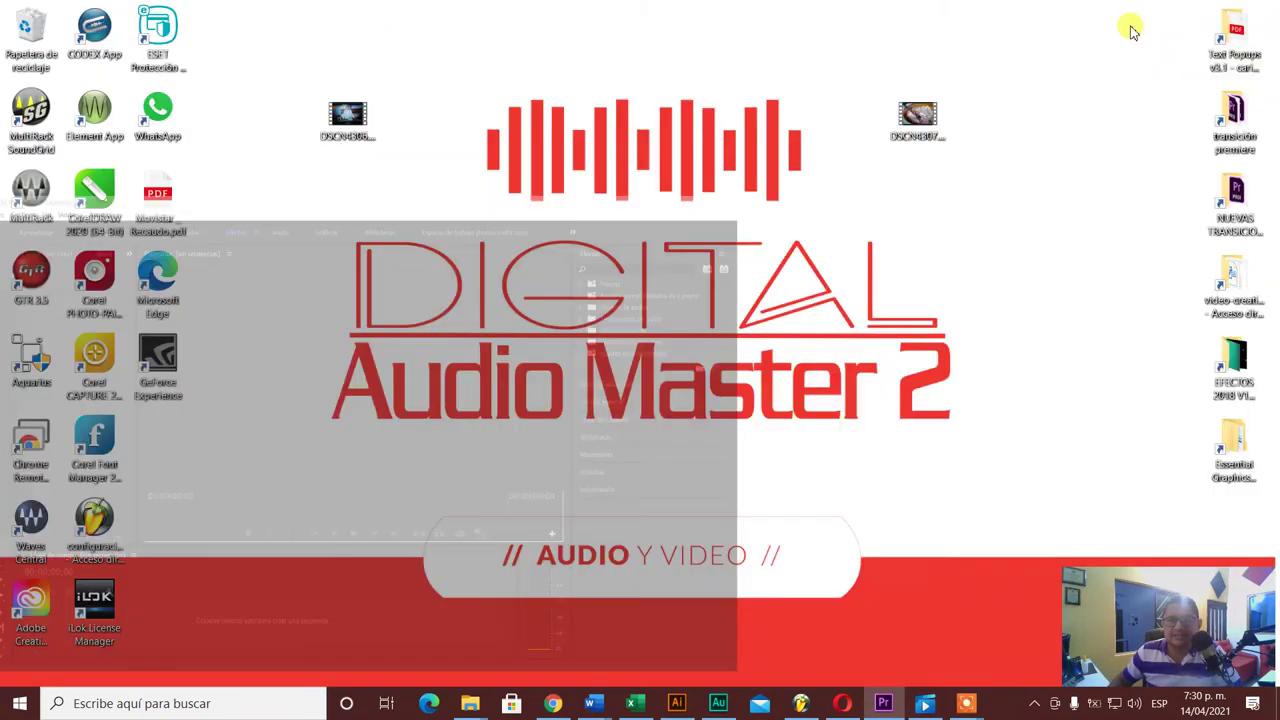
drag(347, 118, 898, 695)
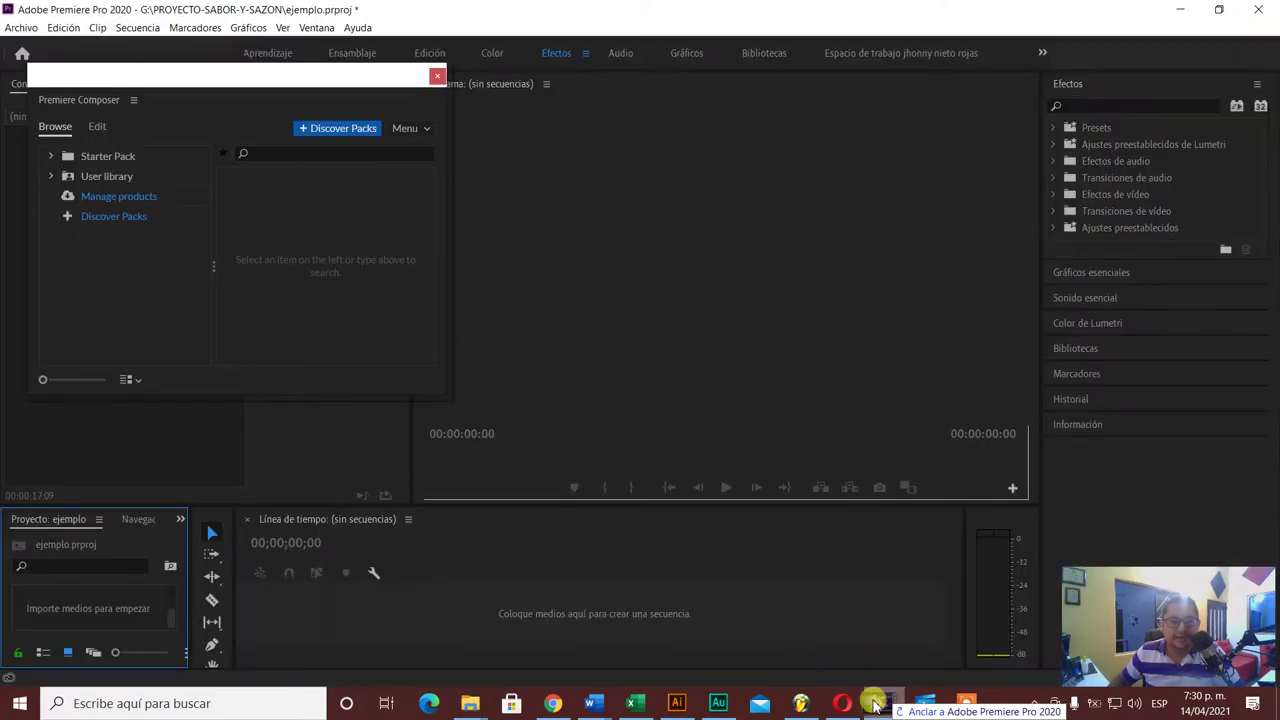
mouse_move(898, 695)
mouse_down()
mouse_move(430, 600)
mouse_move(368, 624)
mouse_up()
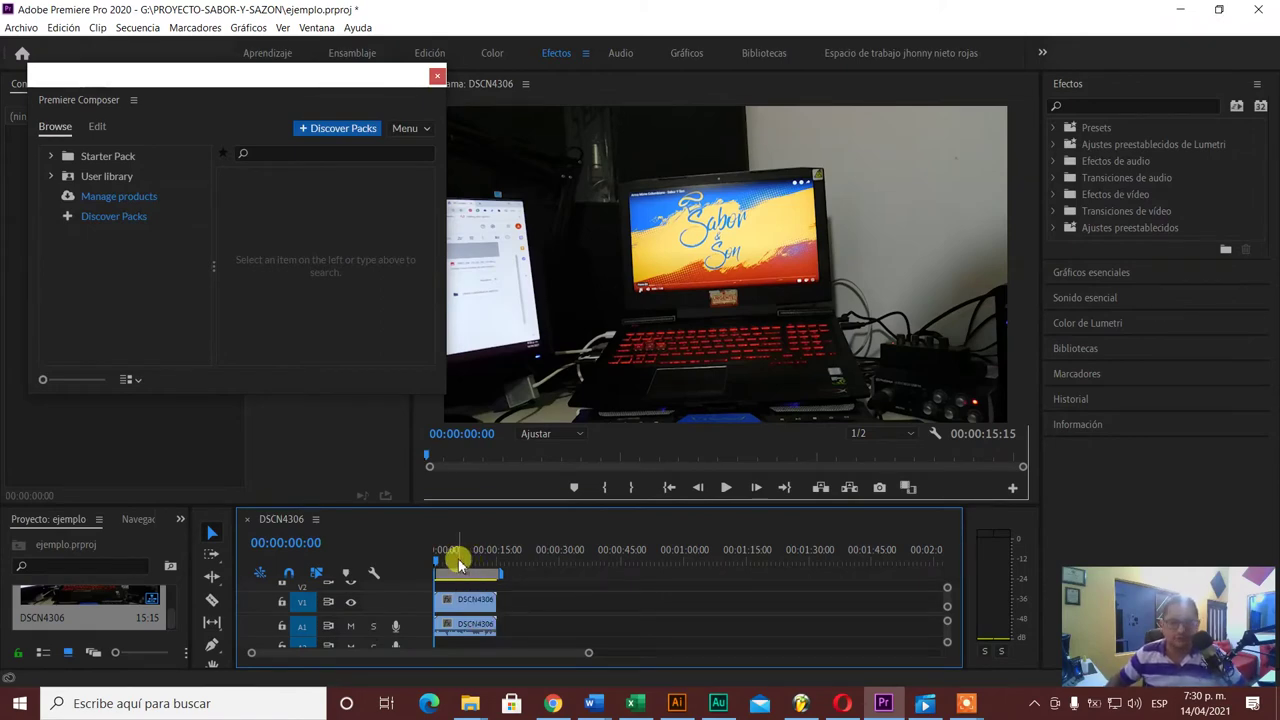
Step: Play the DSCN4306 sequence, then set its Base de tiempo to 25,00 fotogramas/segundo
key(space)
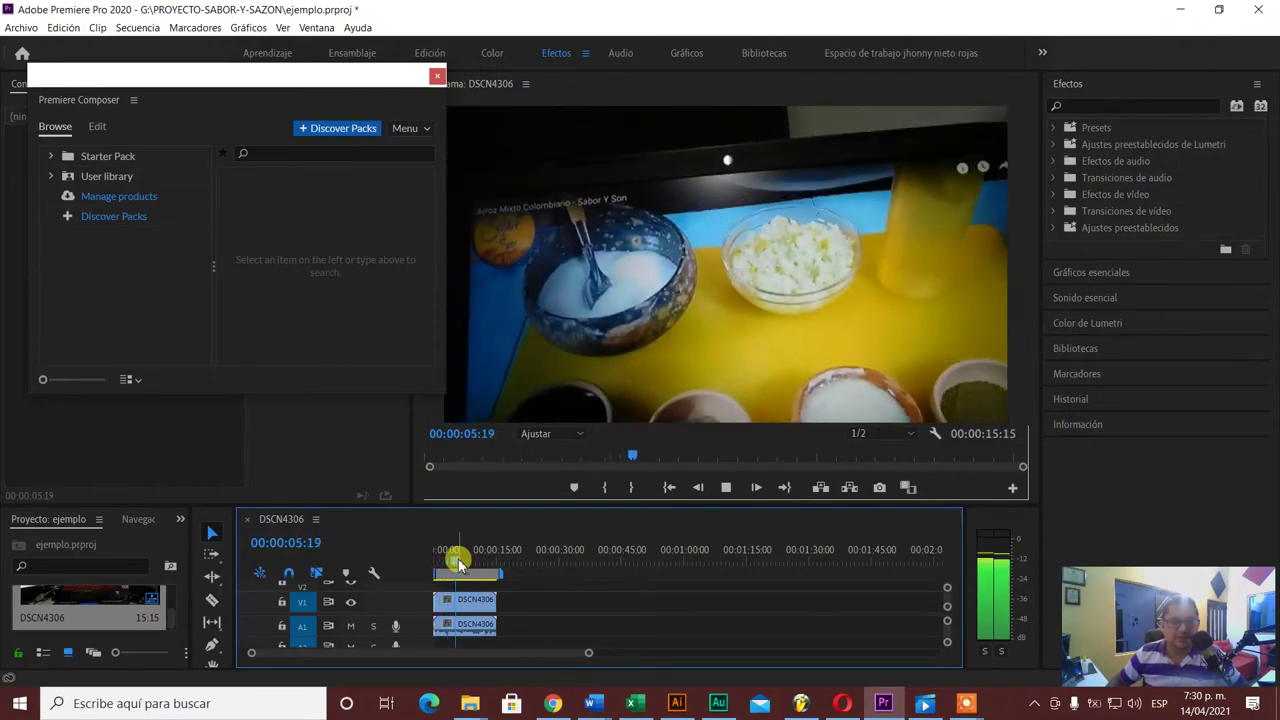
key(space)
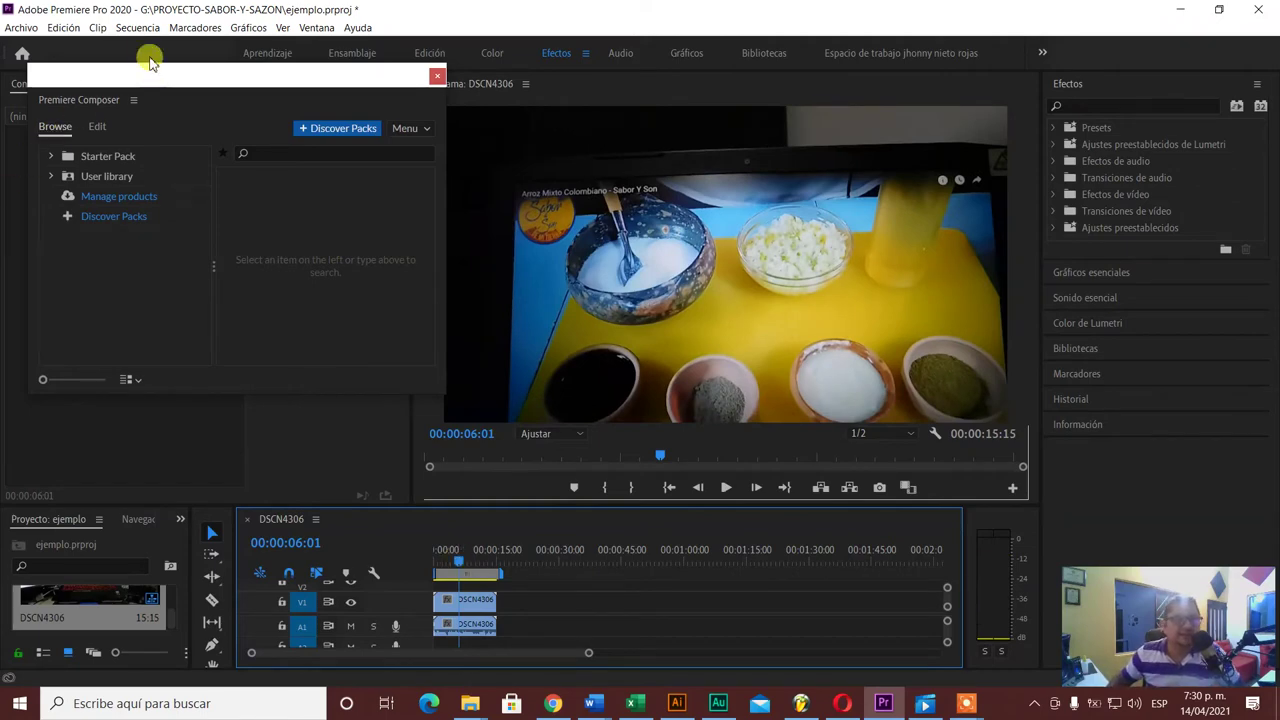
click(137, 28)
mouse_move(146, 38)
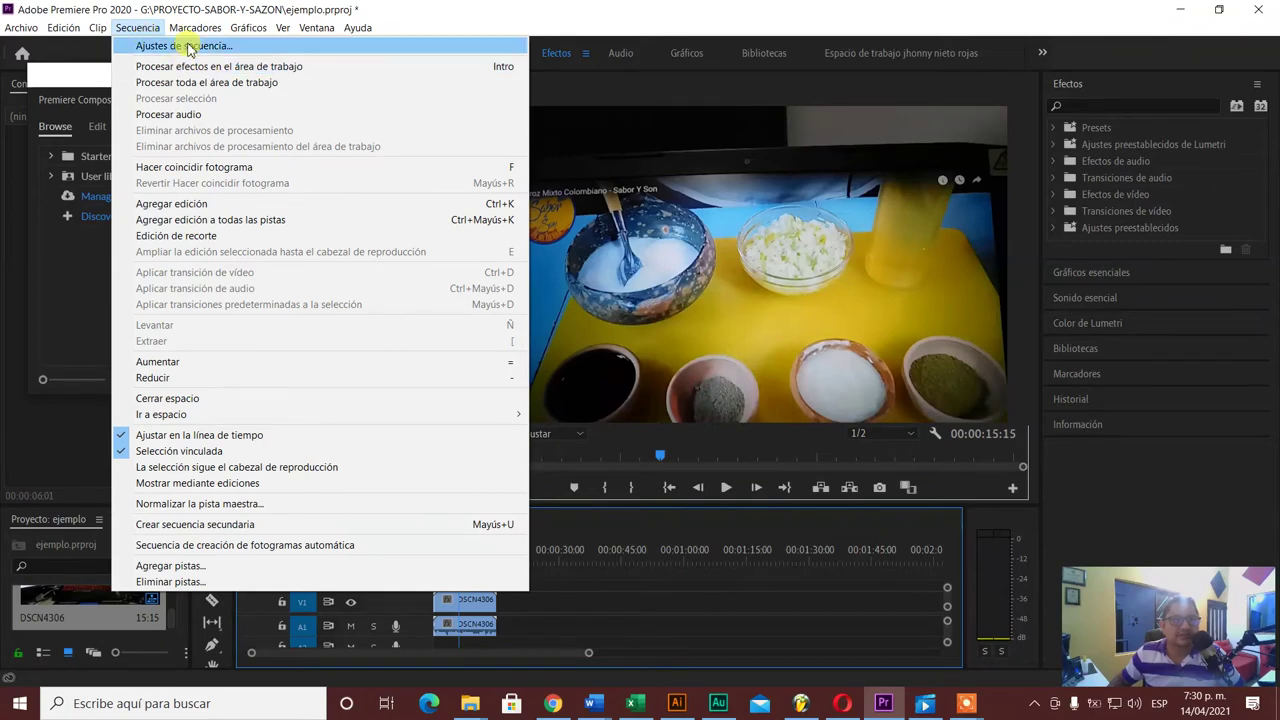
click(184, 45)
click(768, 131)
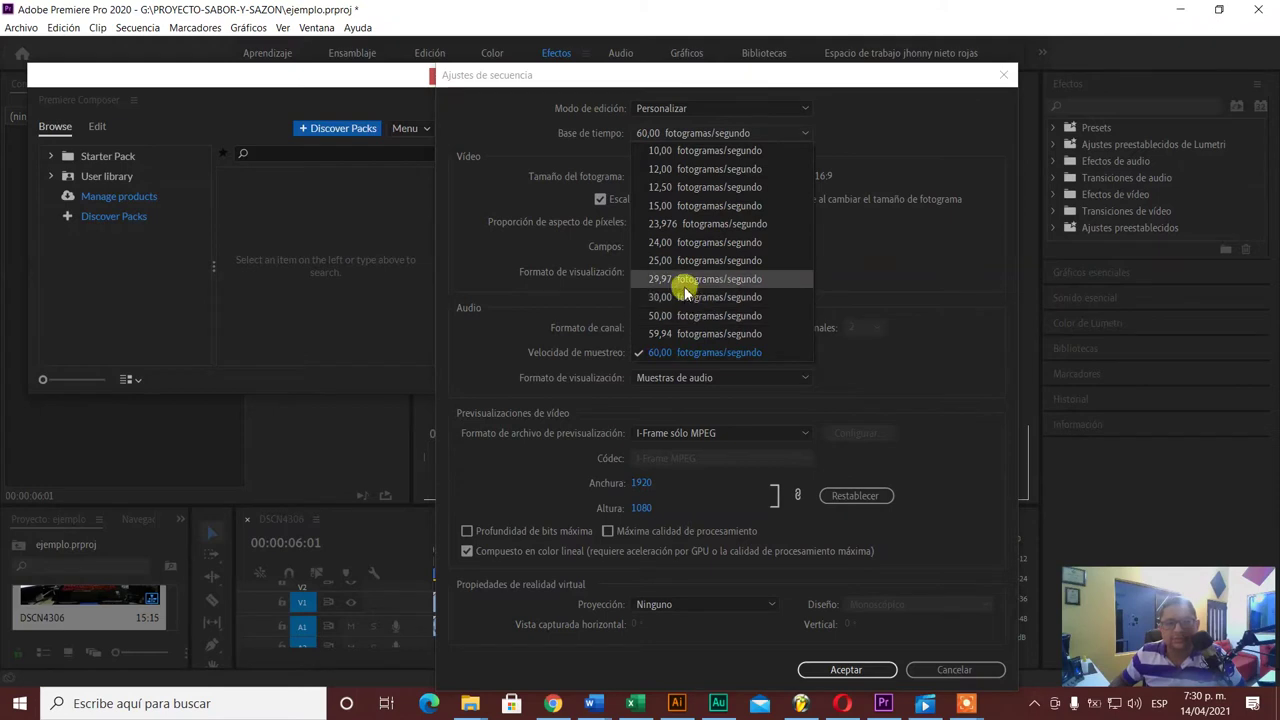
click(679, 261)
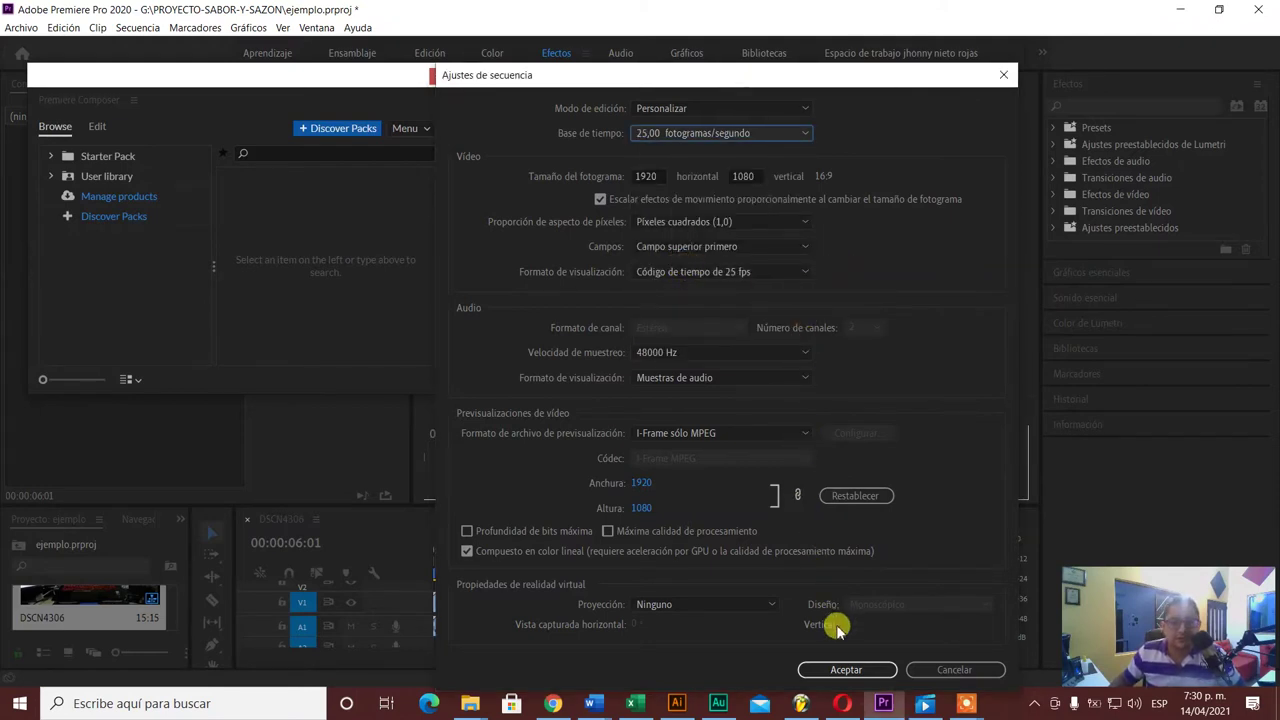
click(848, 670)
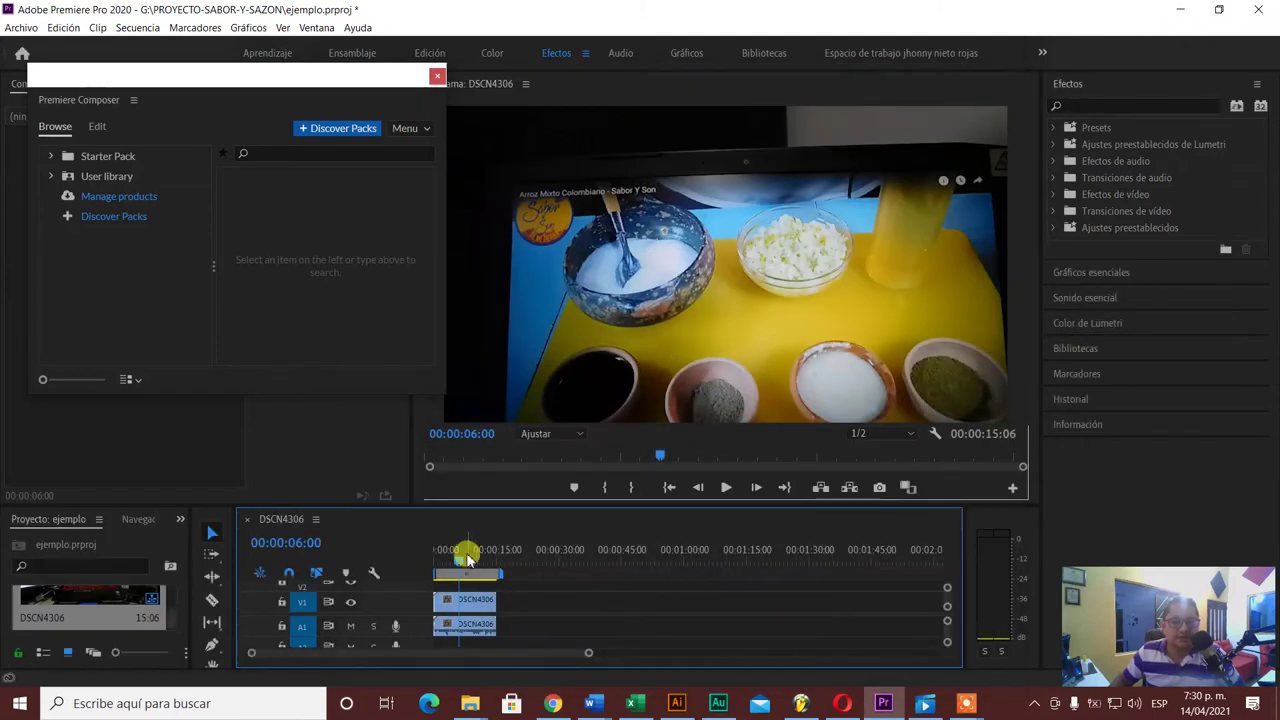
Step: Play the 25 fps sequence from its start and stop
drag(463, 552, 427, 559)
key(space)
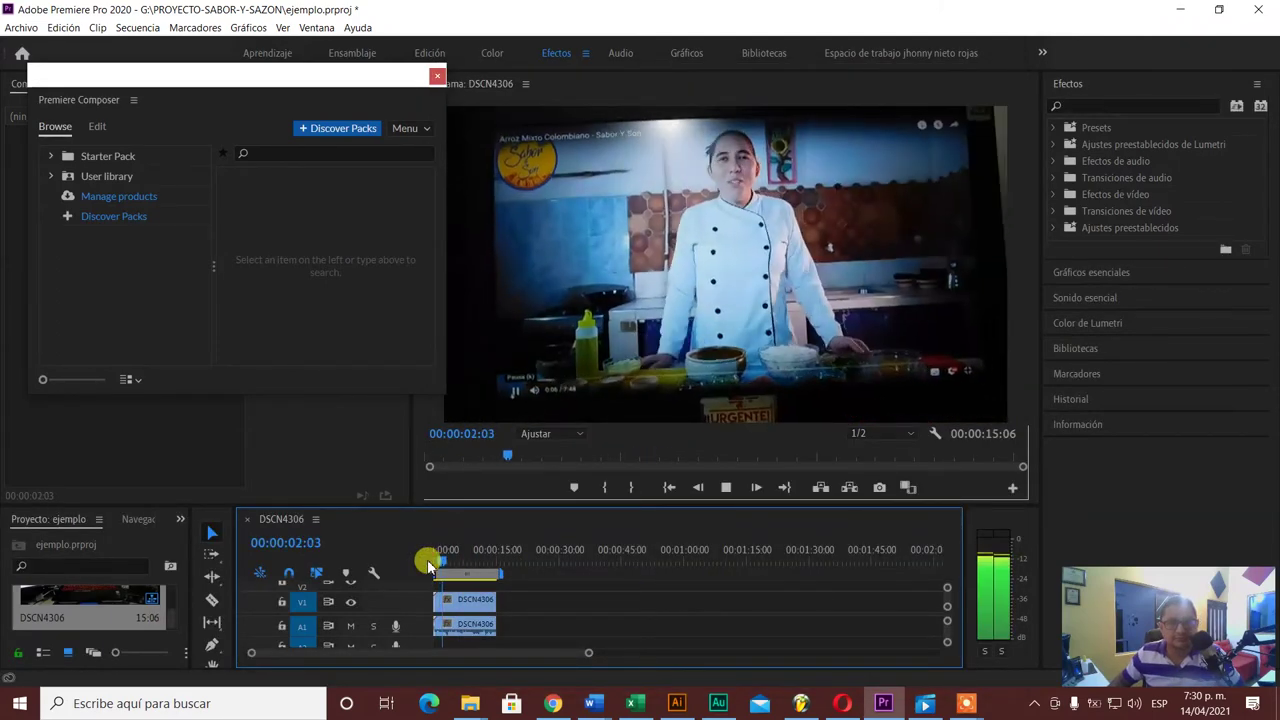
key(space)
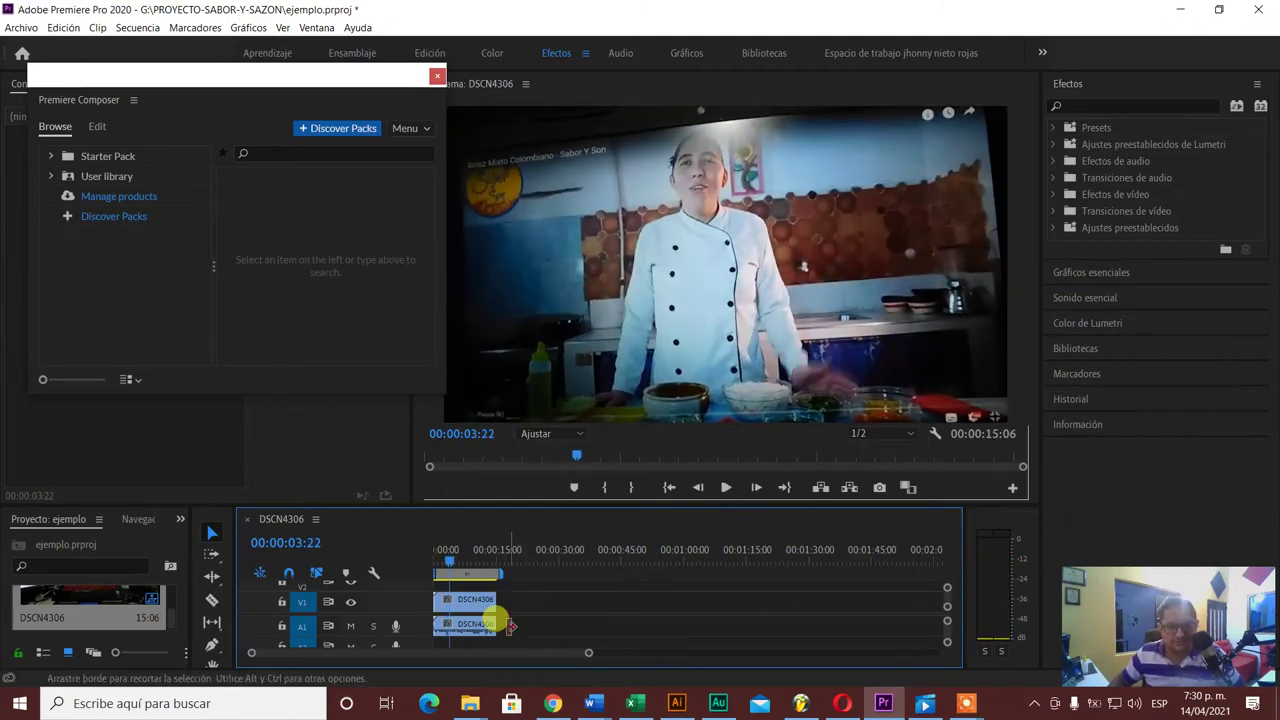
Step: Delete the DSCN4306 footage from the Project panel and minimize Premiere
click(120, 605)
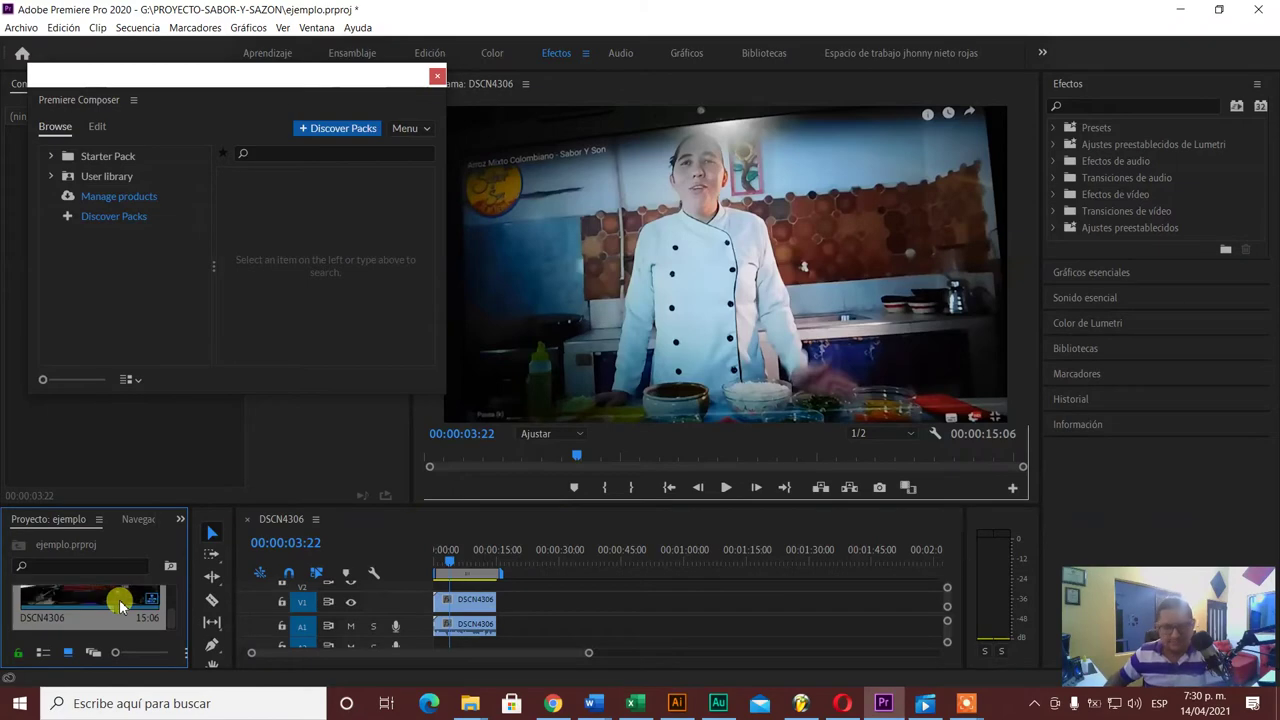
key(Delete)
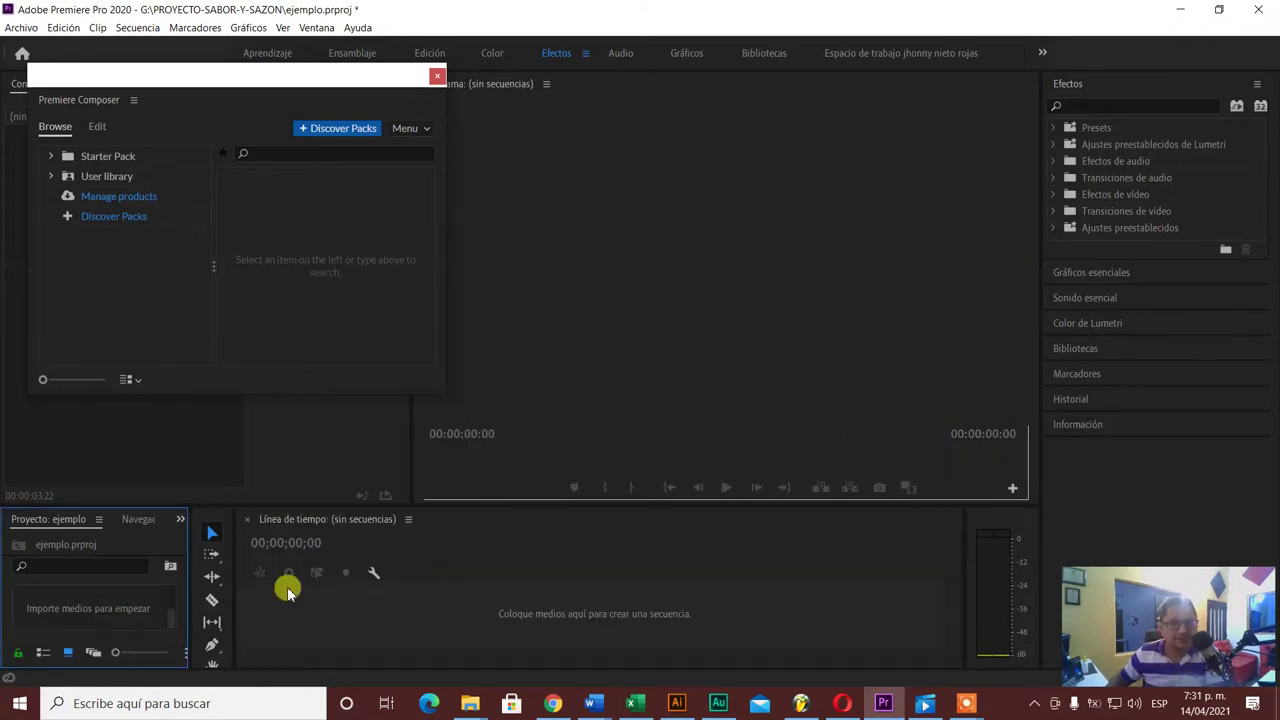
click(1180, 18)
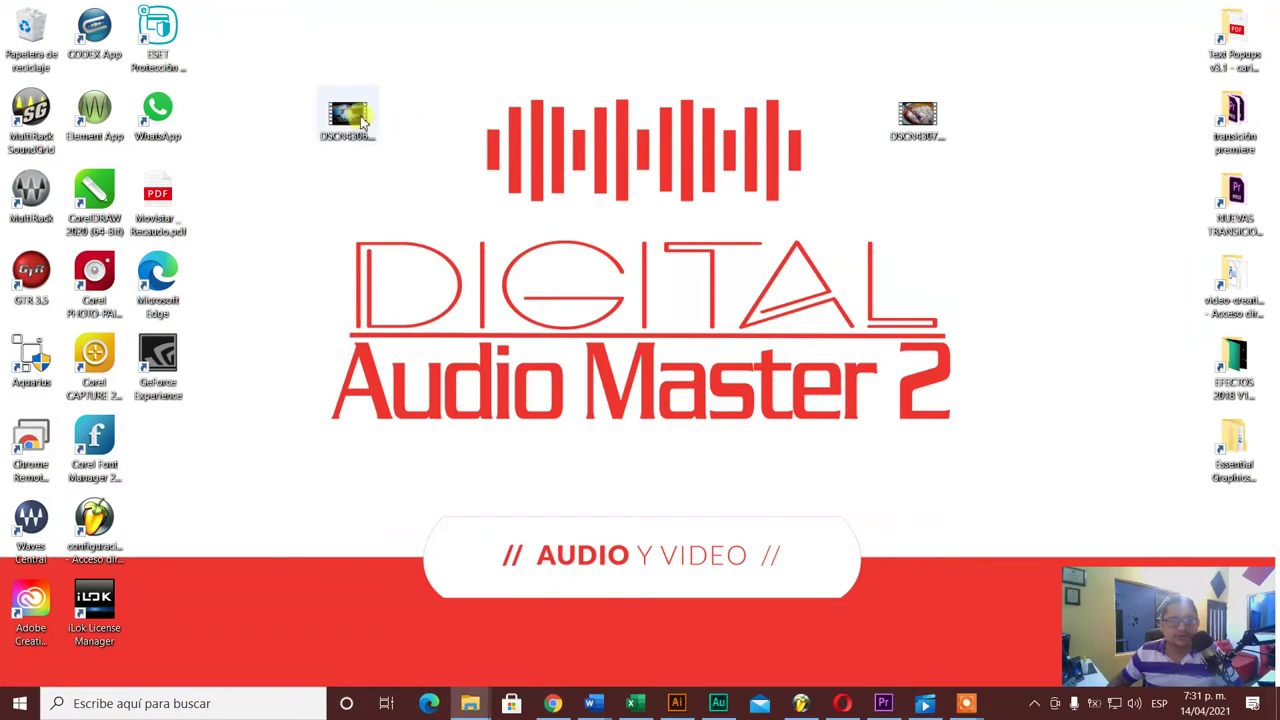
Step: Search 'mo' in the taskbar and launch Movavi Video Converter 18 Premium
drag(363, 120, 367, 118)
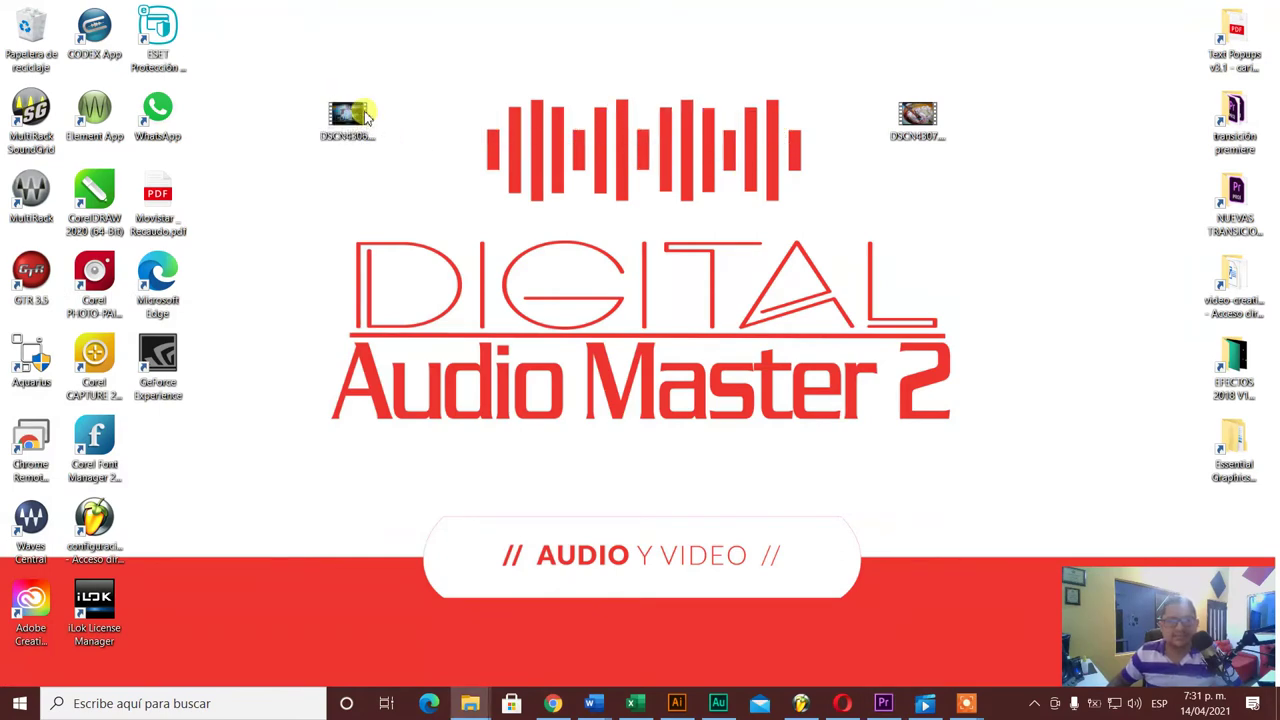
click(367, 118)
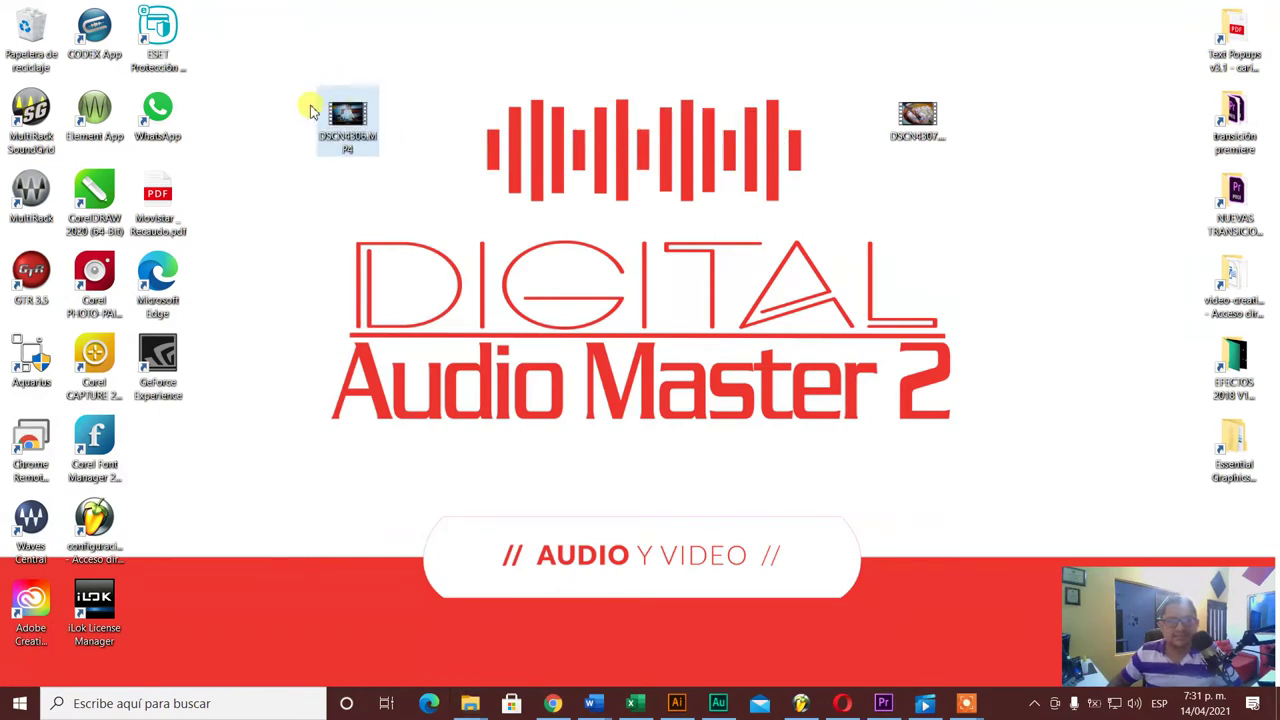
click(455, 104)
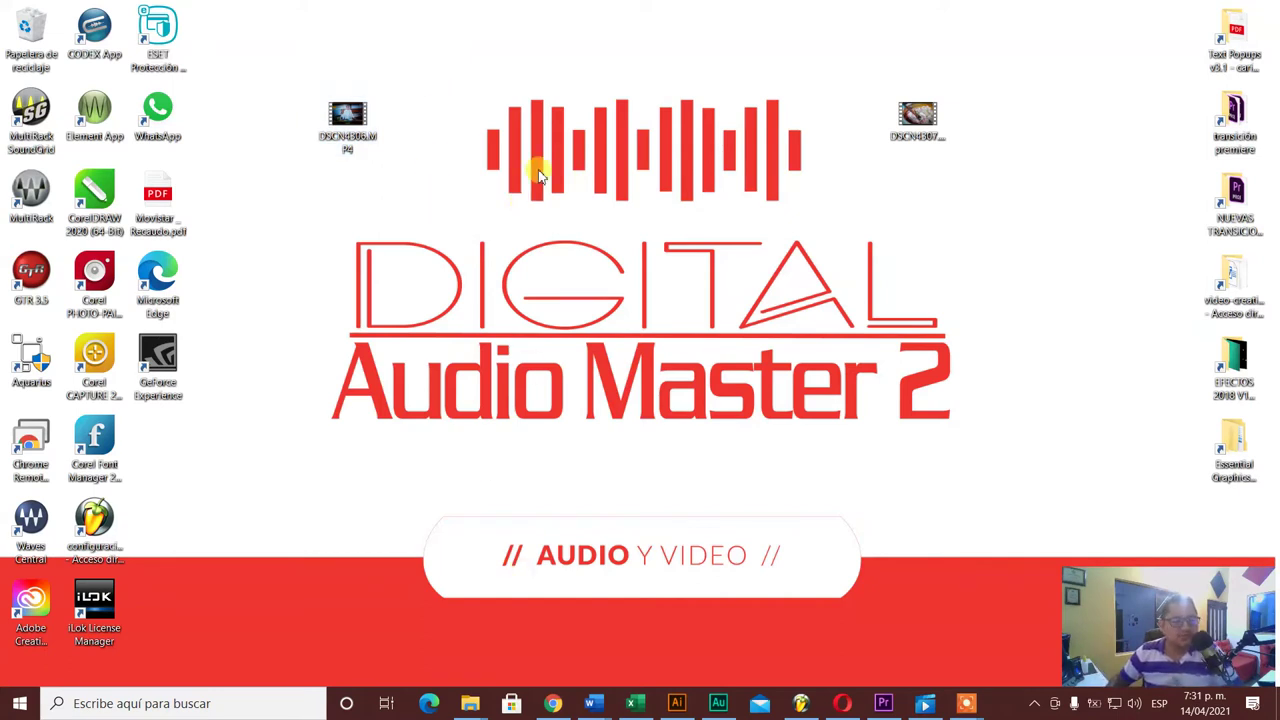
click(213, 704)
text(mo)
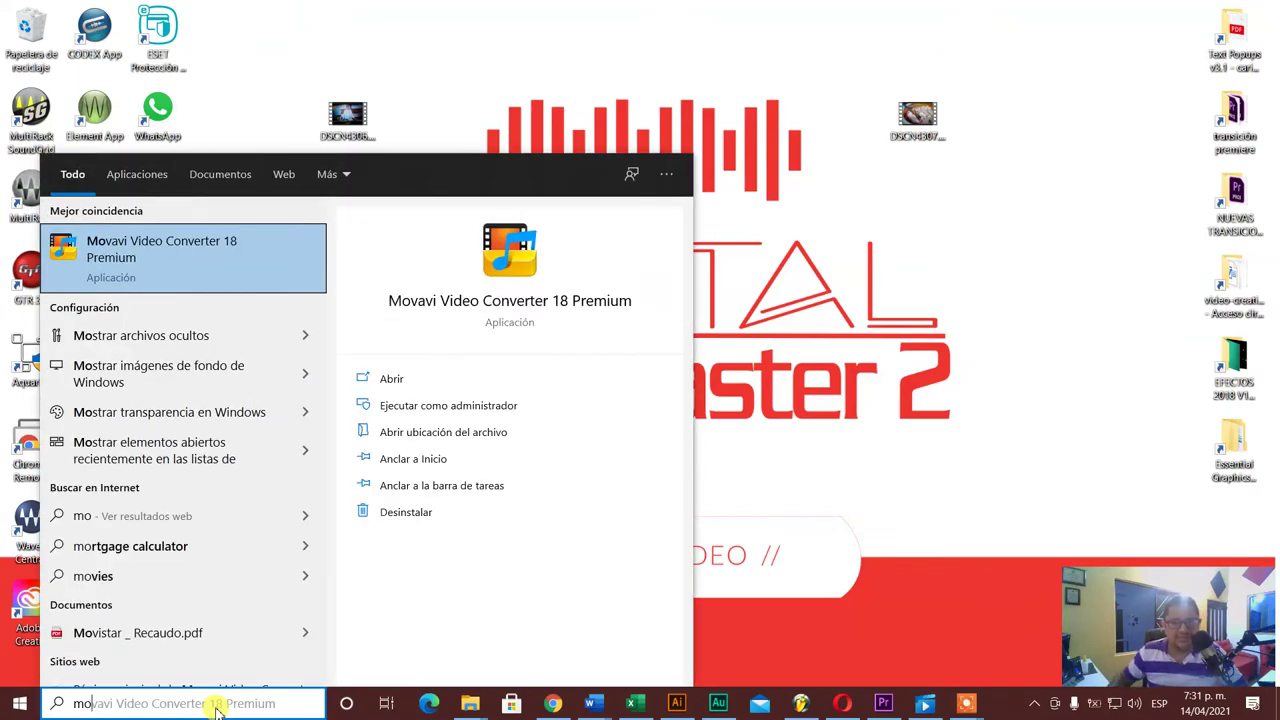
click(511, 302)
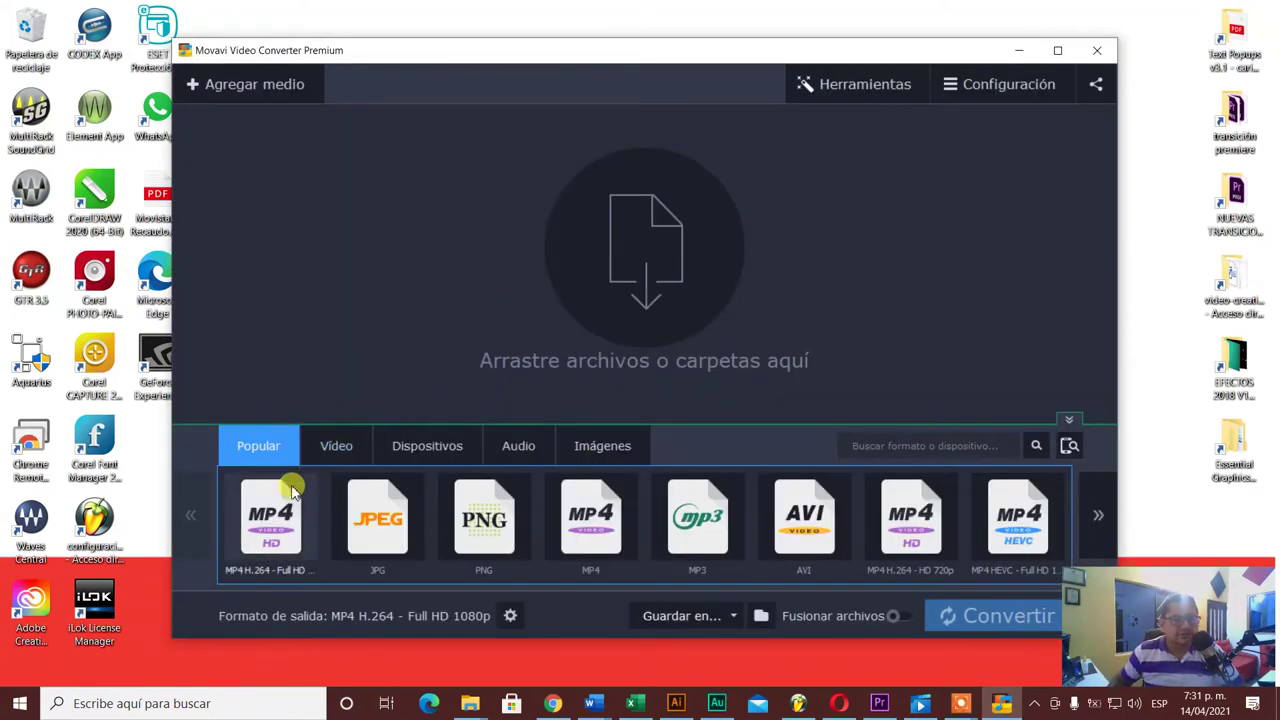
Step: Dismiss the promo, choose the MP4 H.264 - Full HD 1080p preset, and move the window right
click(270, 532)
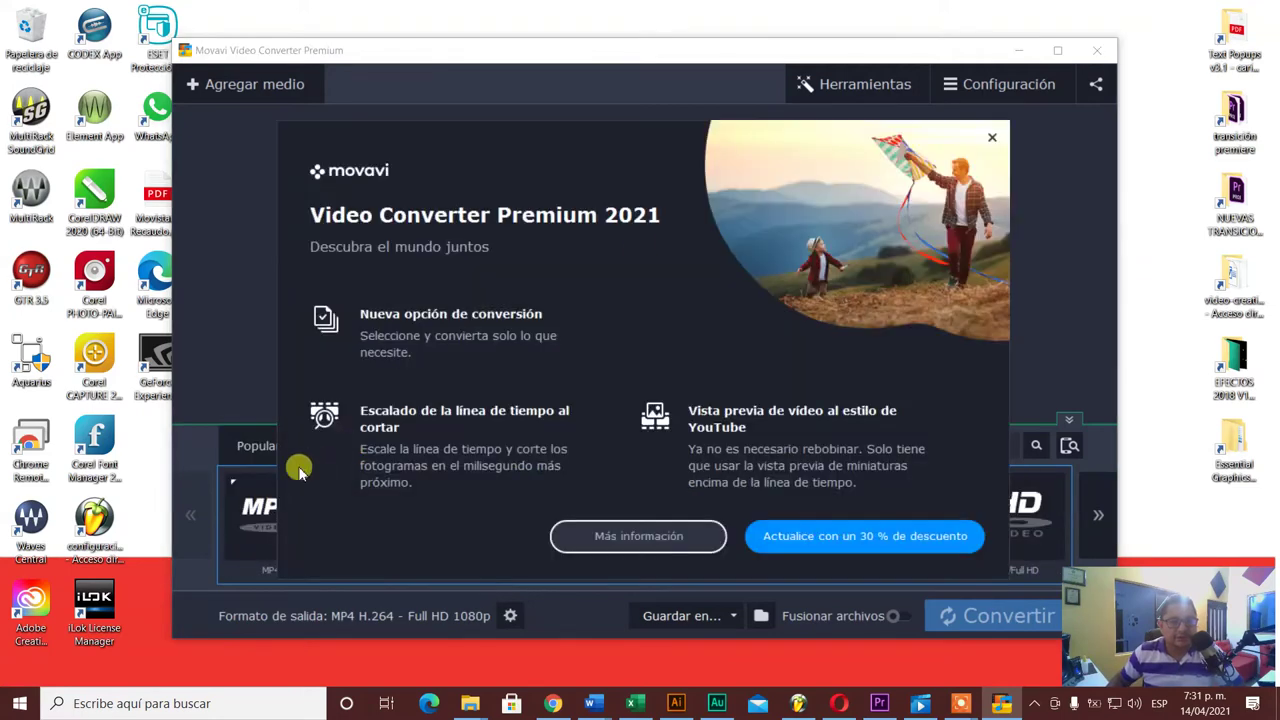
click(992, 140)
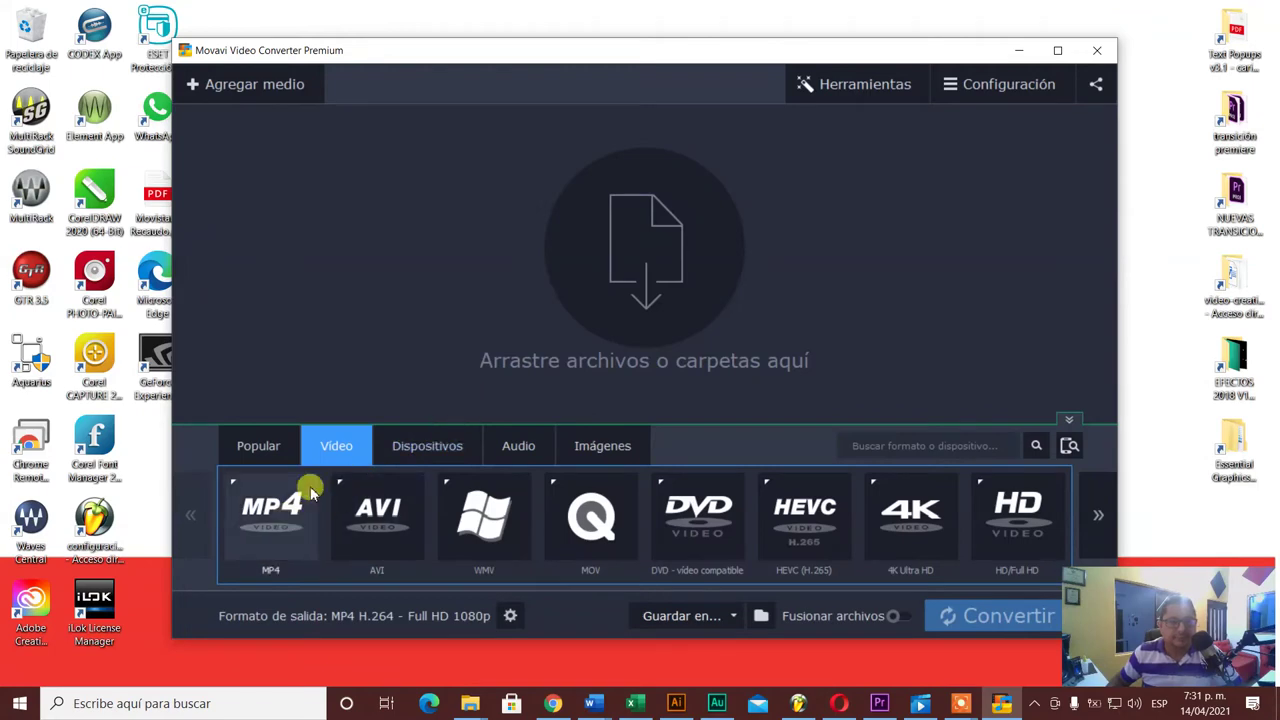
click(275, 505)
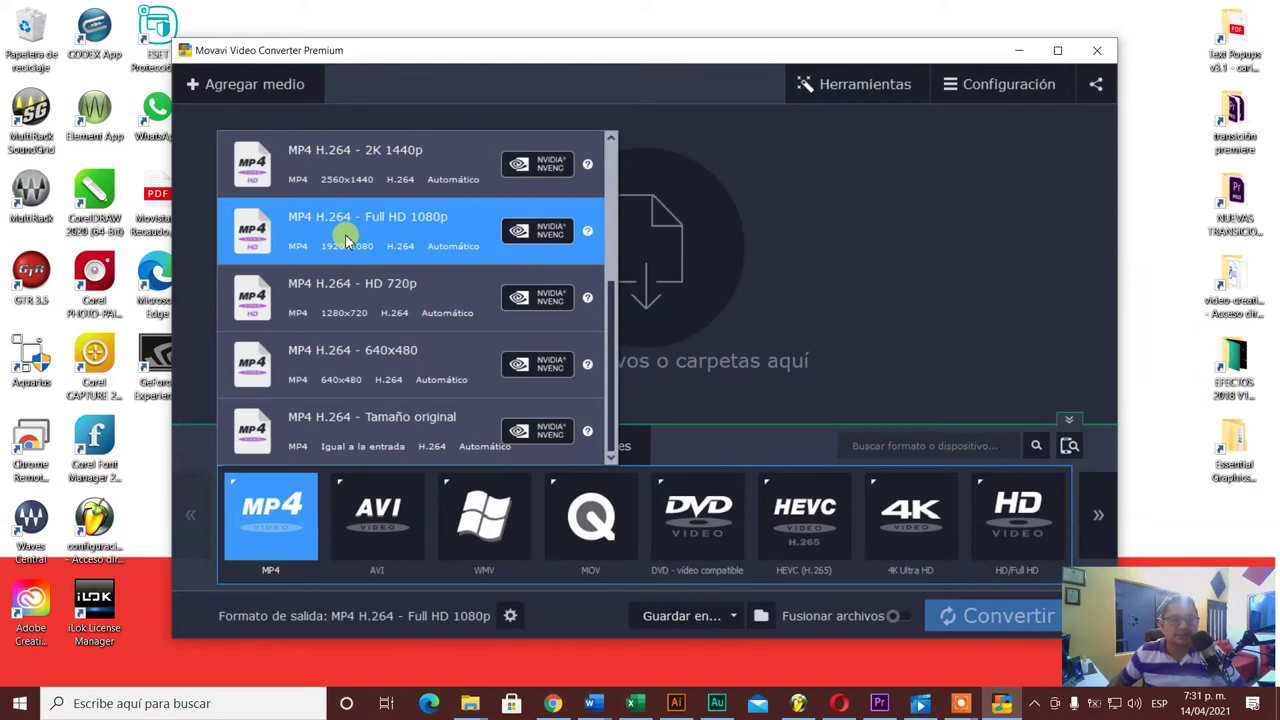
click(345, 240)
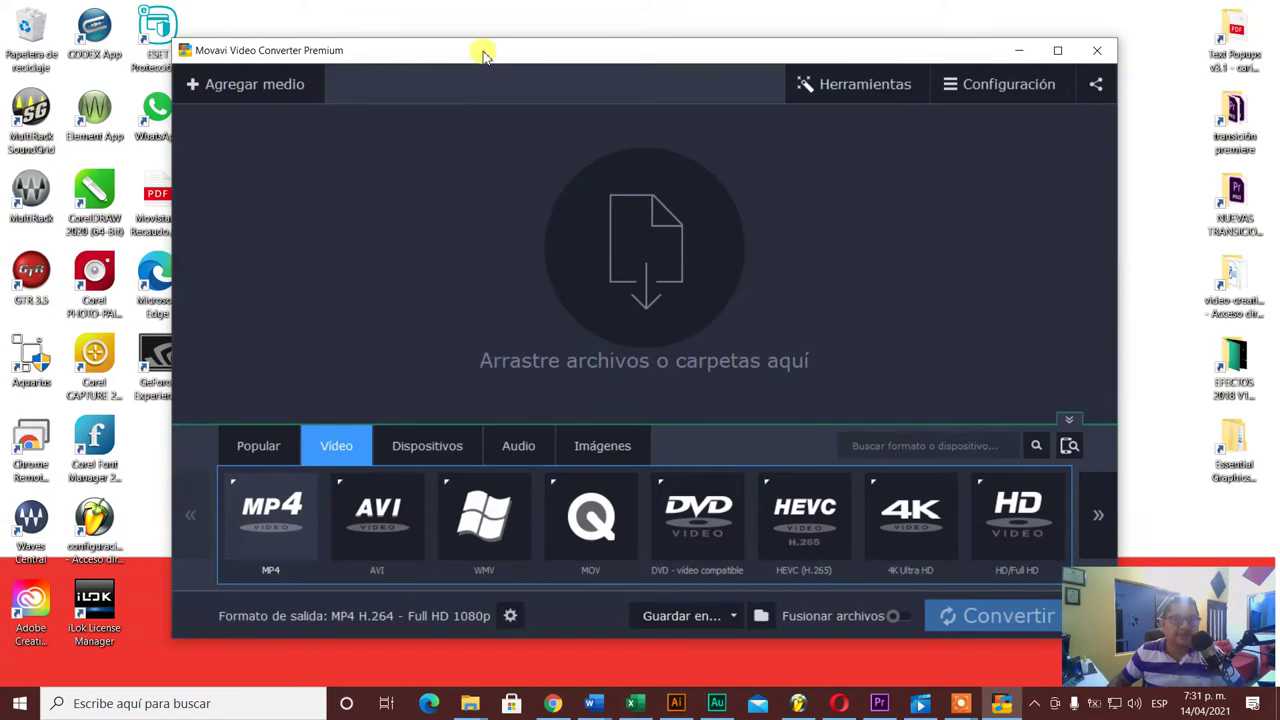
drag(483, 55, 707, 67)
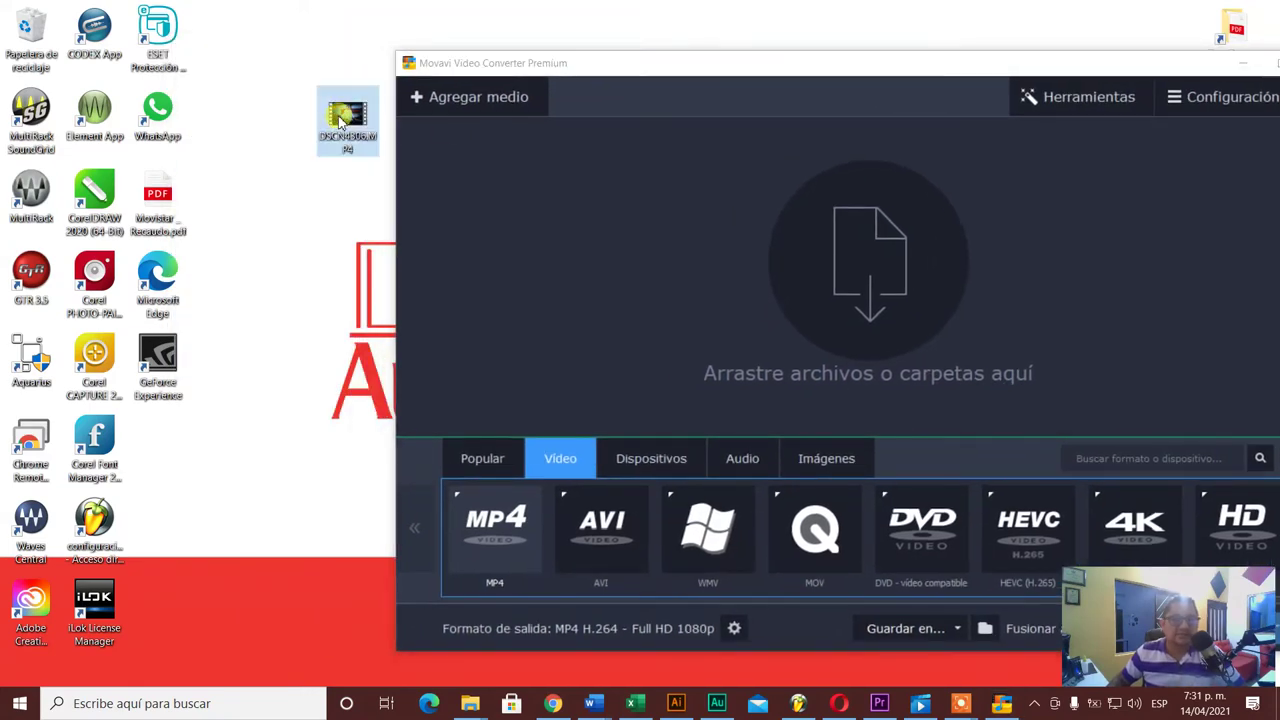
right_click(339, 119)
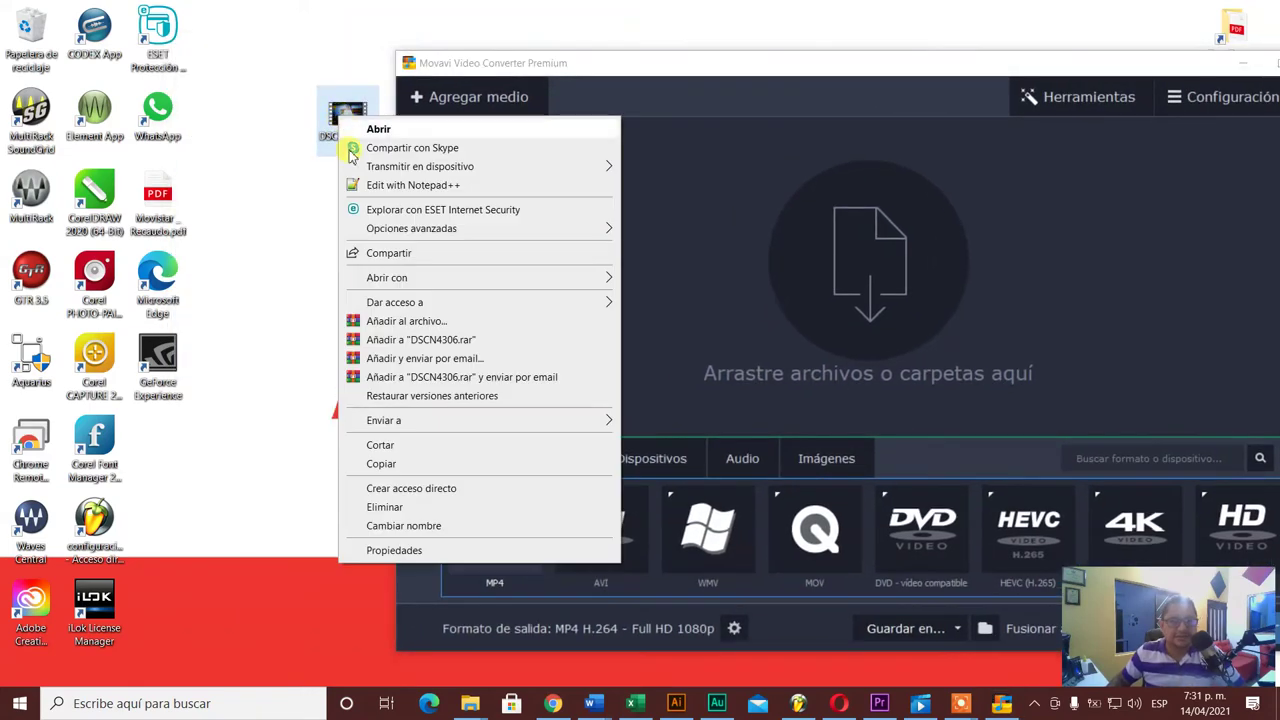
click(385, 551)
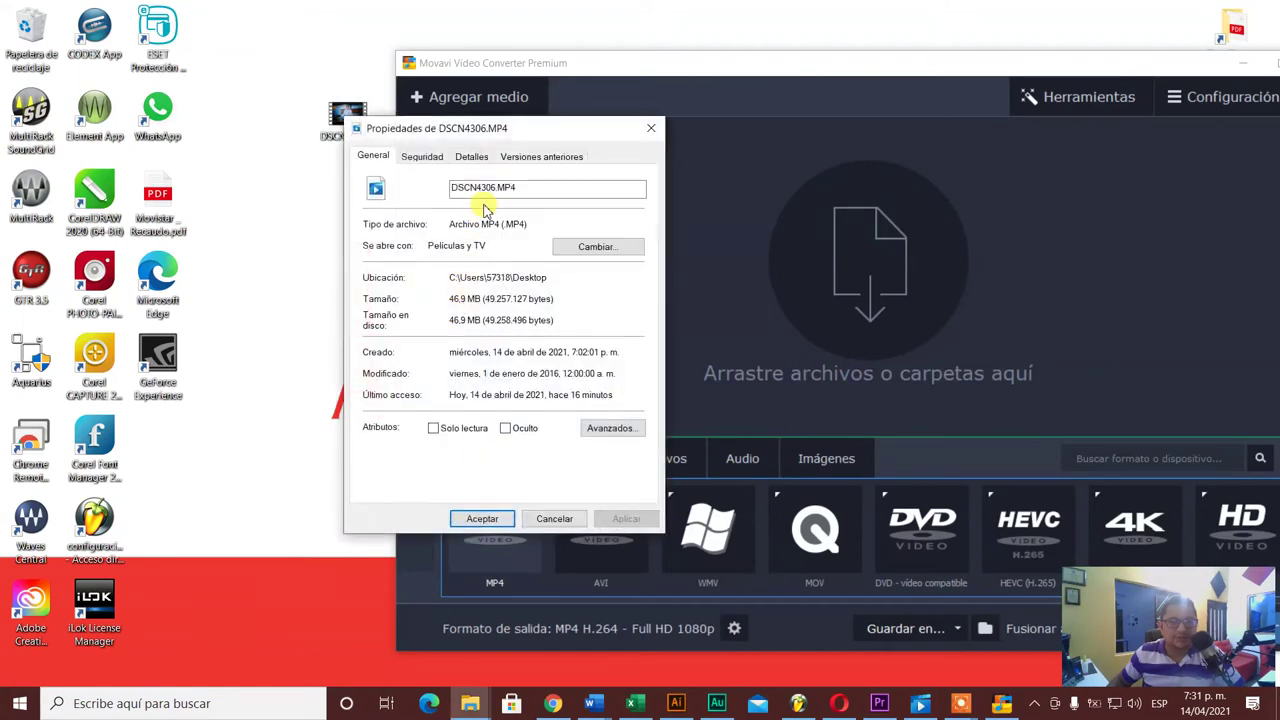
click(471, 157)
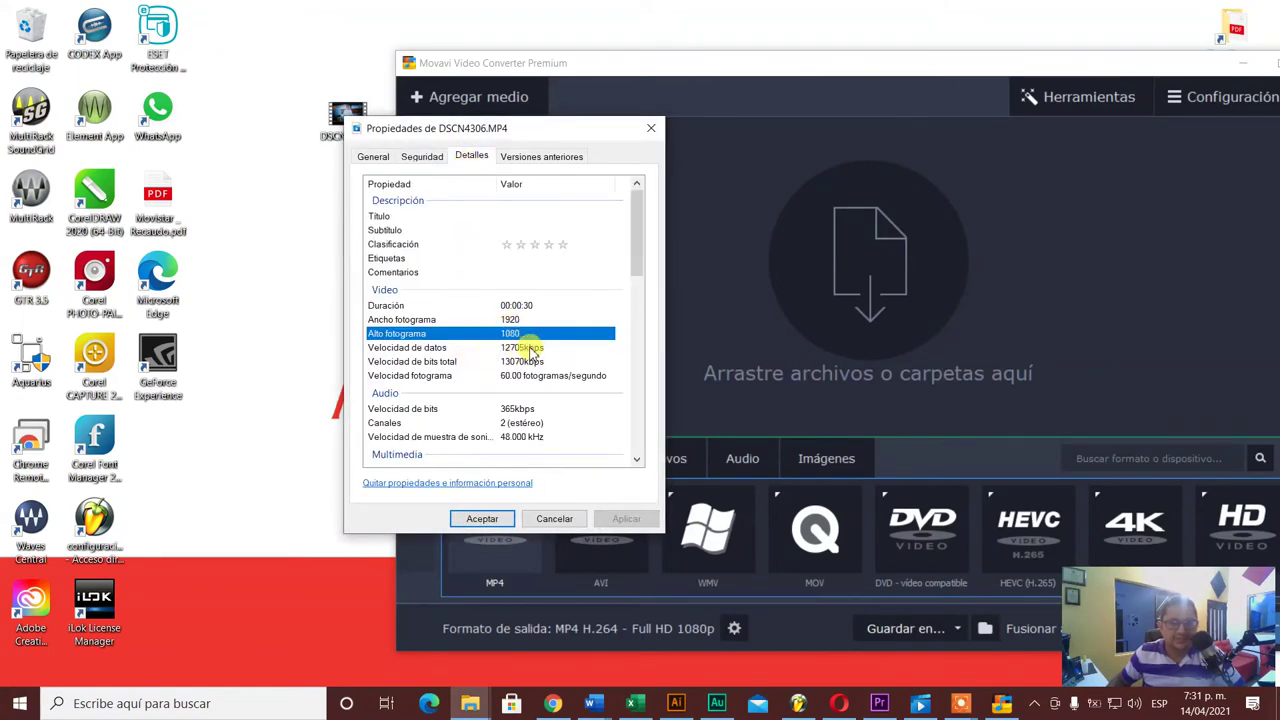
click(652, 131)
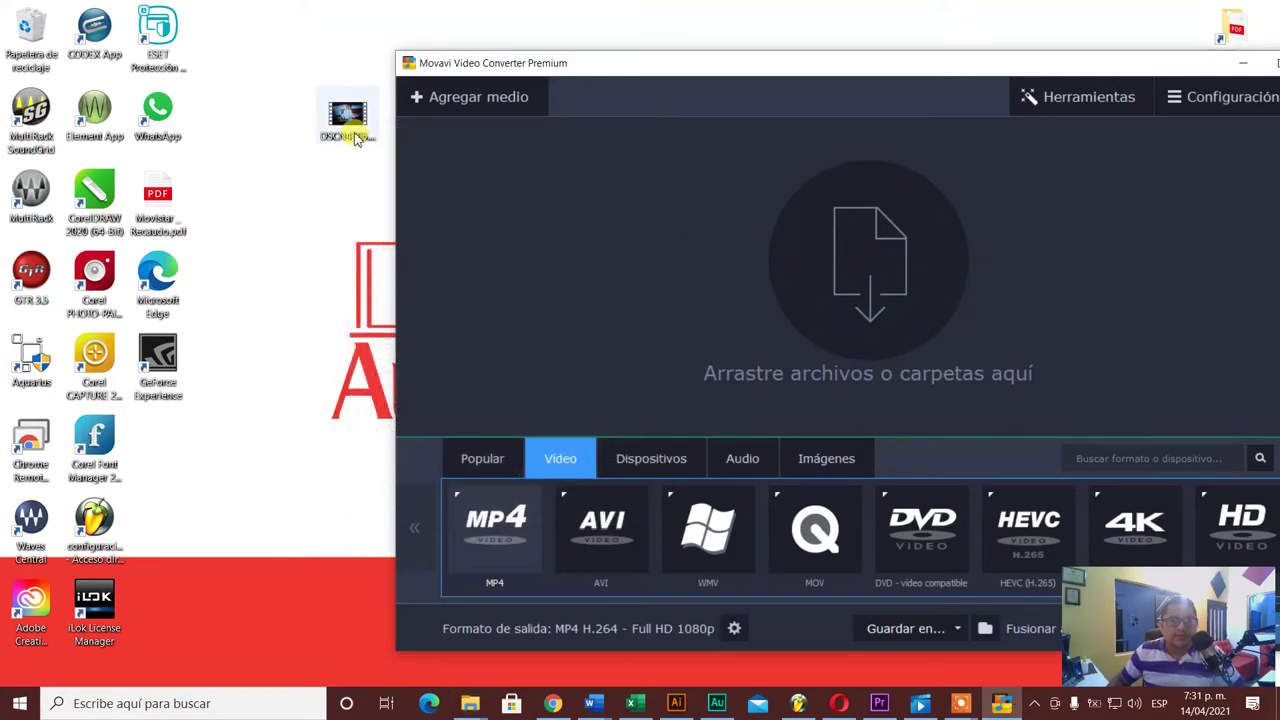
Step: Add DSCN4306.MP4 to the converter and set its output size to 78 MB (Óptima calidad)
drag(348, 122, 695, 225)
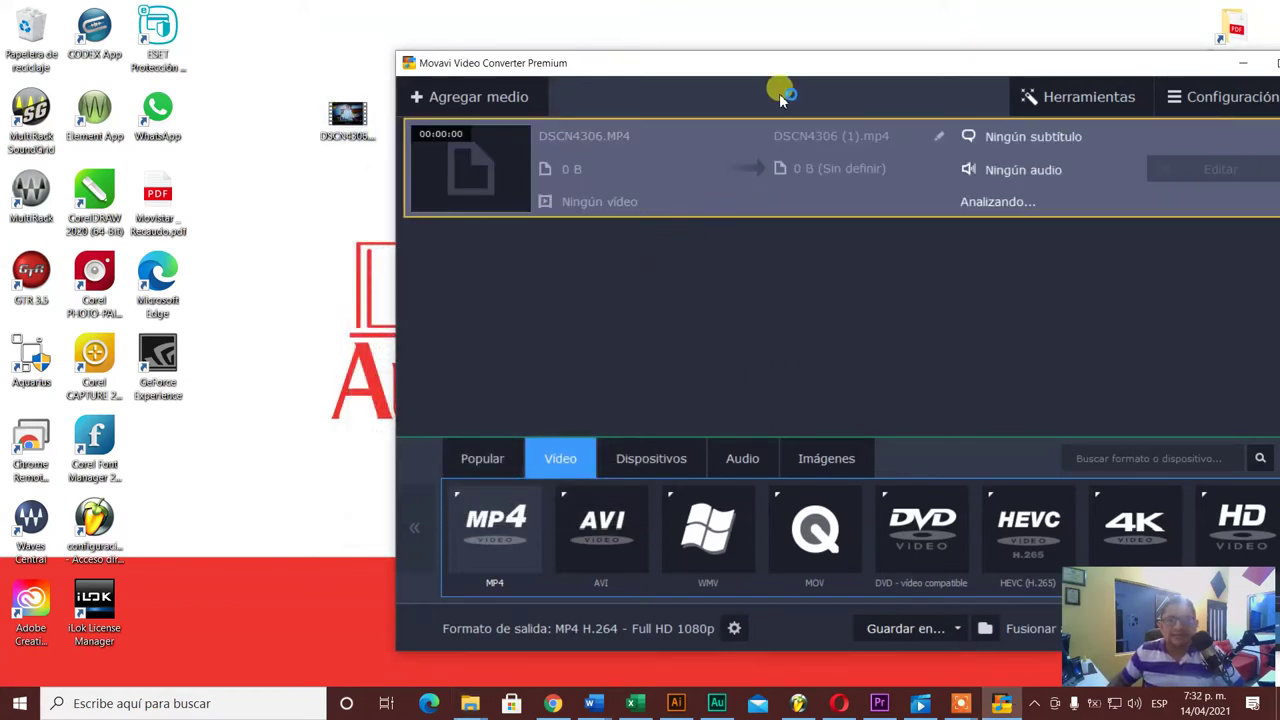
drag(777, 62, 505, 48)
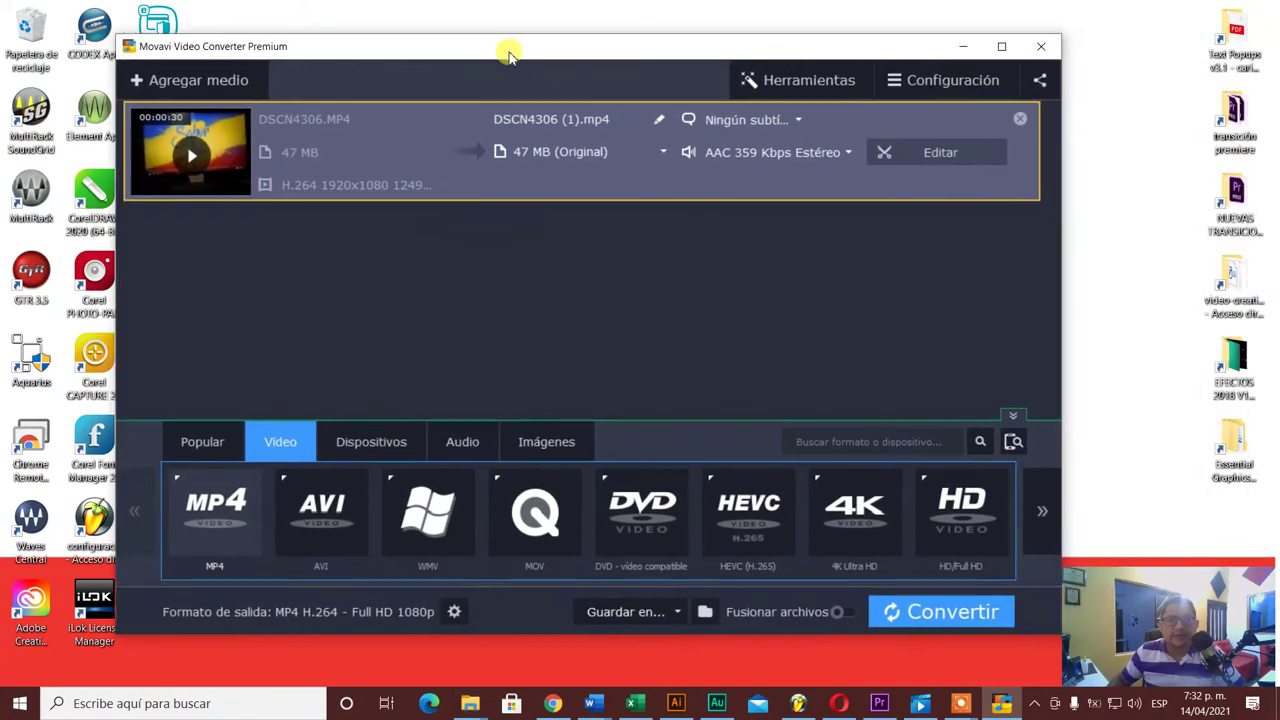
click(650, 151)
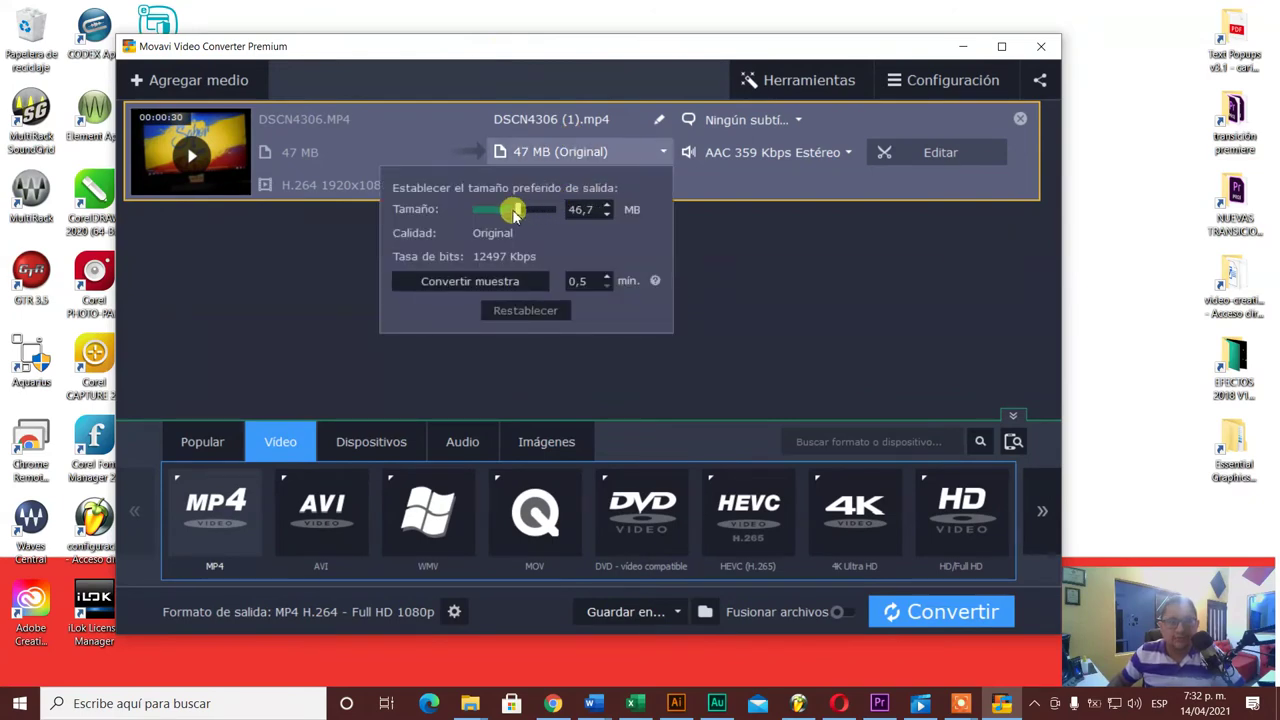
drag(509, 215, 536, 215)
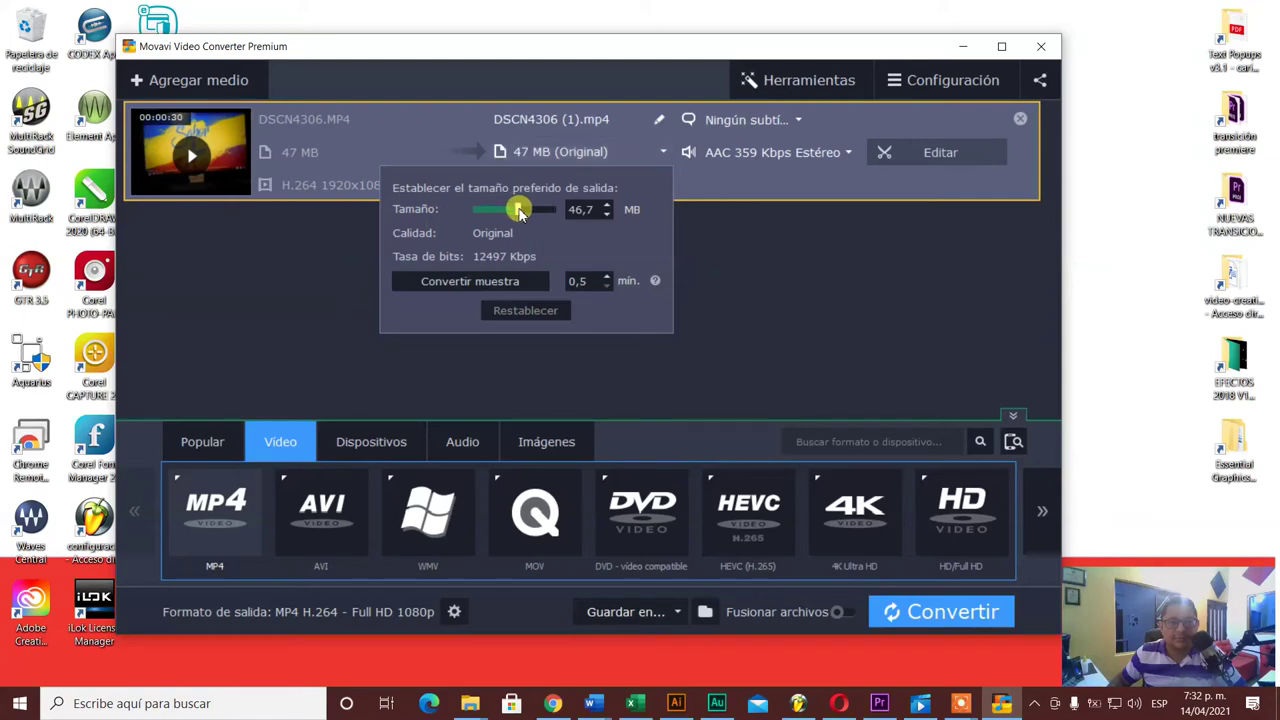
drag(521, 213, 540, 214)
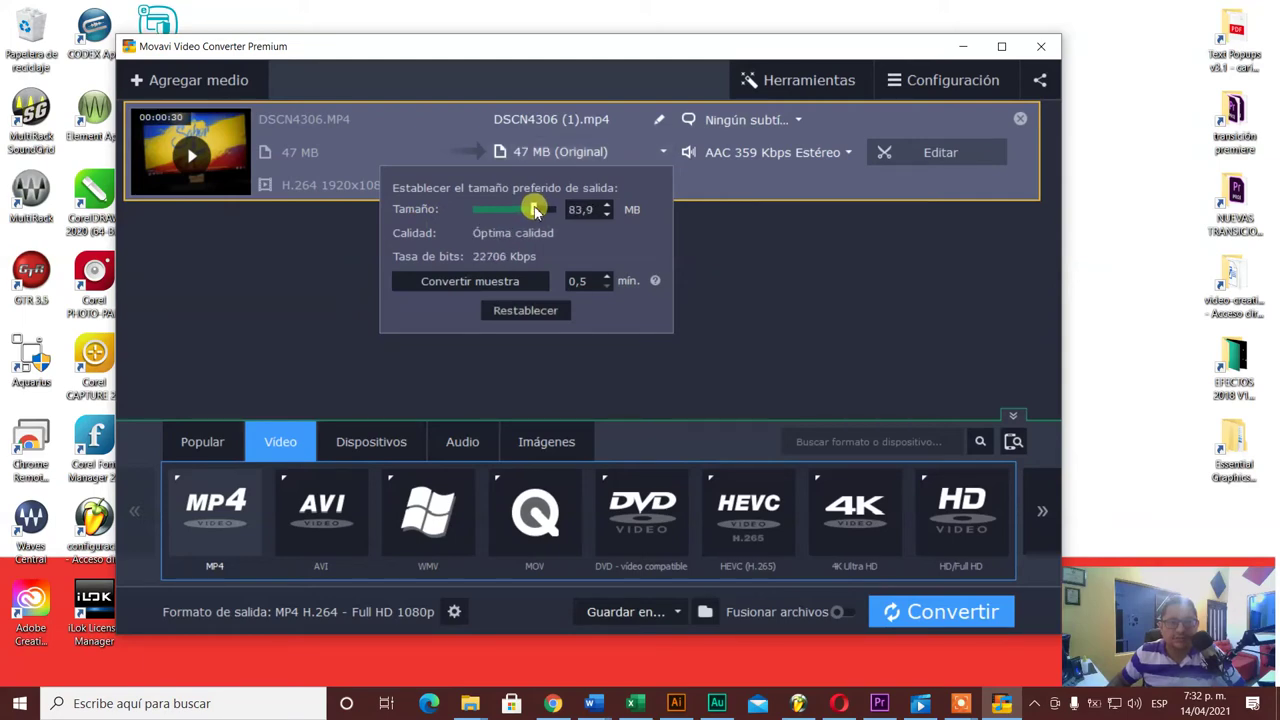
drag(540, 209, 535, 213)
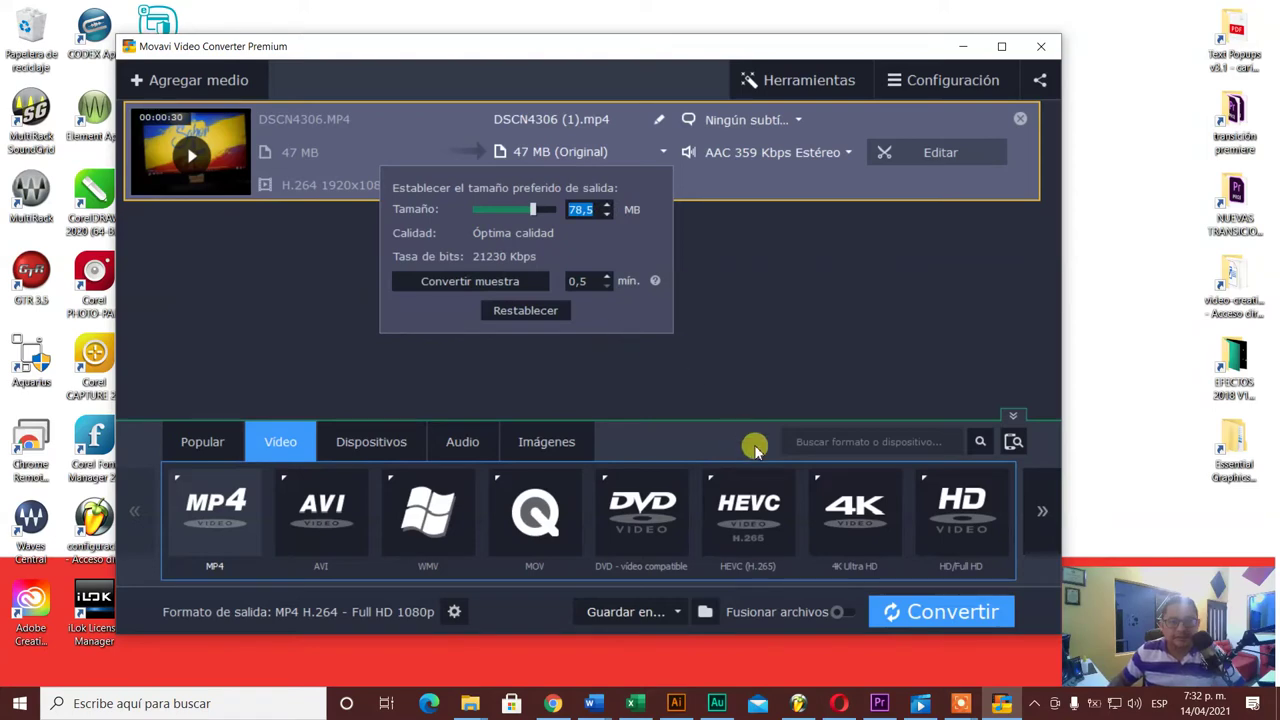
click(830, 328)
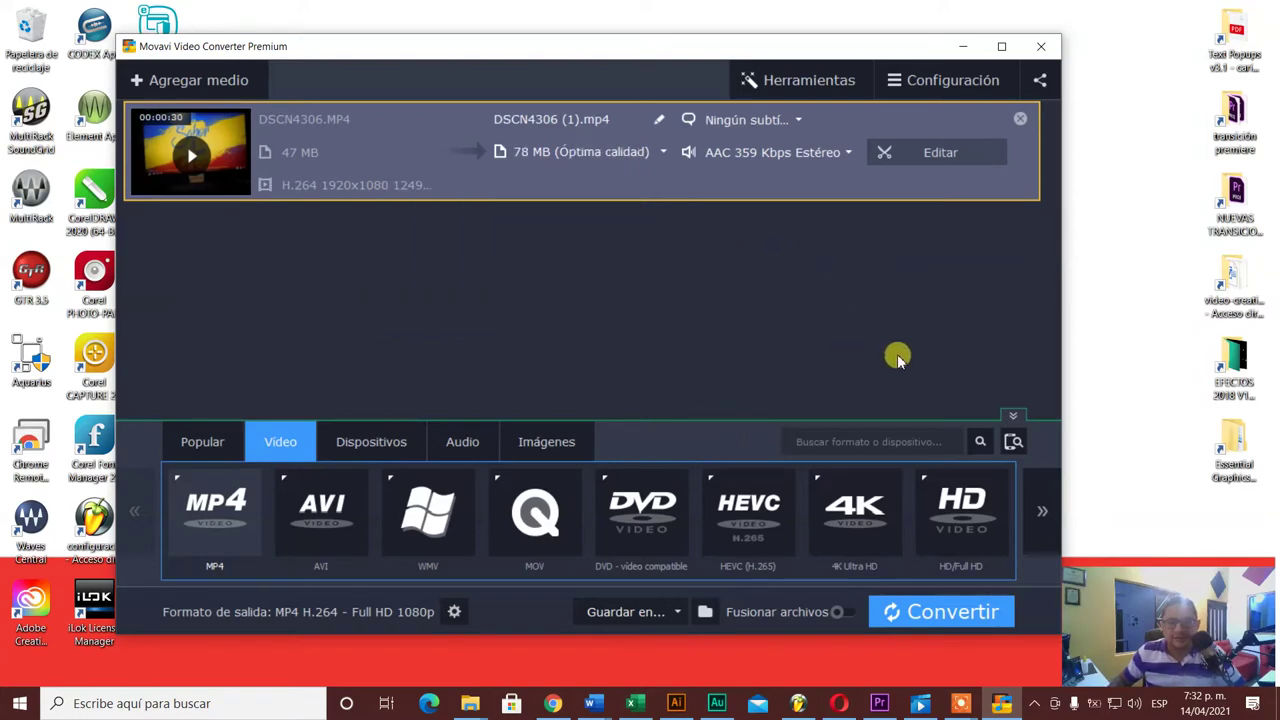
Step: Start converting DSCN4306.MP4 into DSCN4306 (1).mp4 at 78 MB, Óptima calidad
click(940, 612)
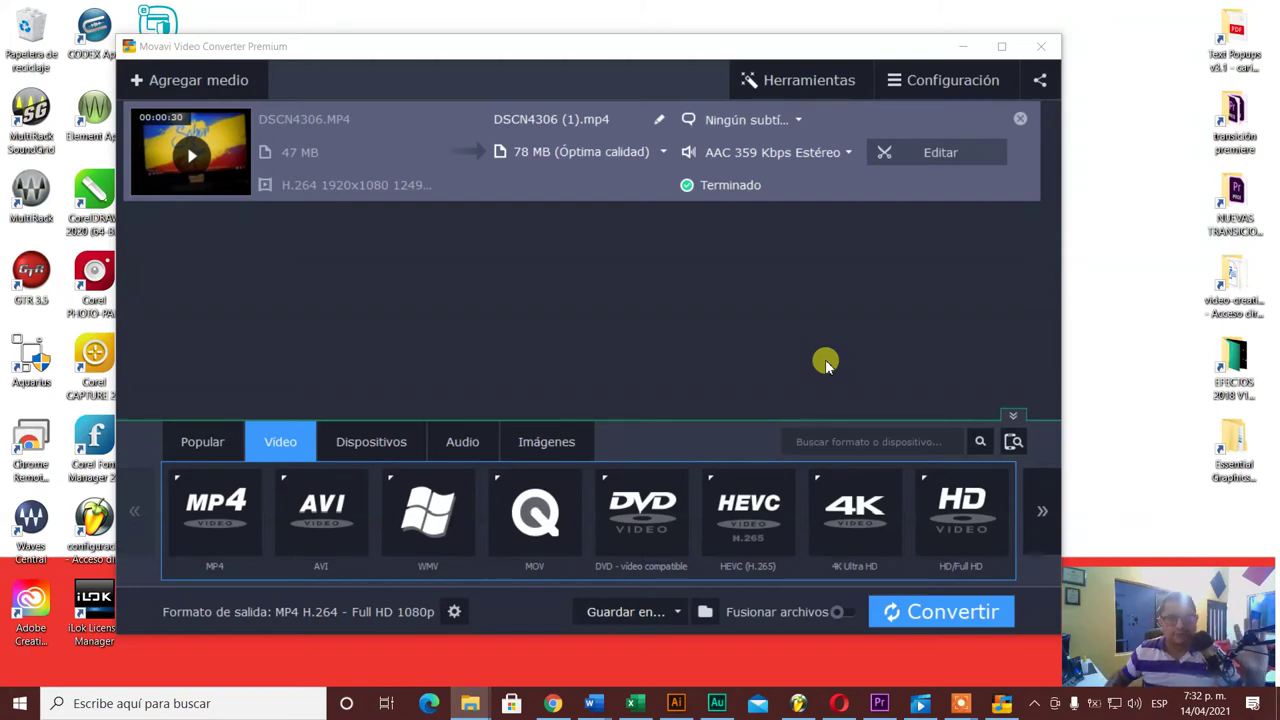
Step: Move DSCN4306 (1).mp4 beside the other desktop clips and confirm 1920×1080 at 30.02 fps in its Details
click(963, 47)
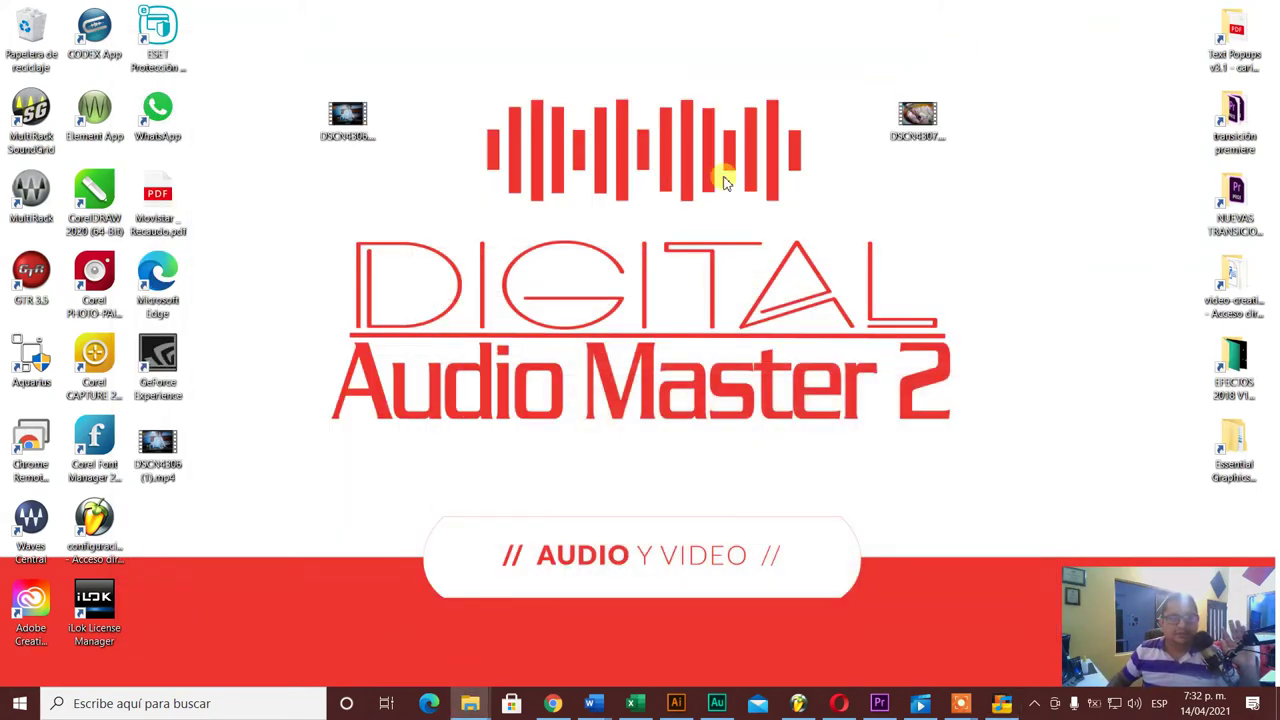
mouse_move(160, 445)
mouse_down()
mouse_move(465, 365)
mouse_move(410, 215)
mouse_up()
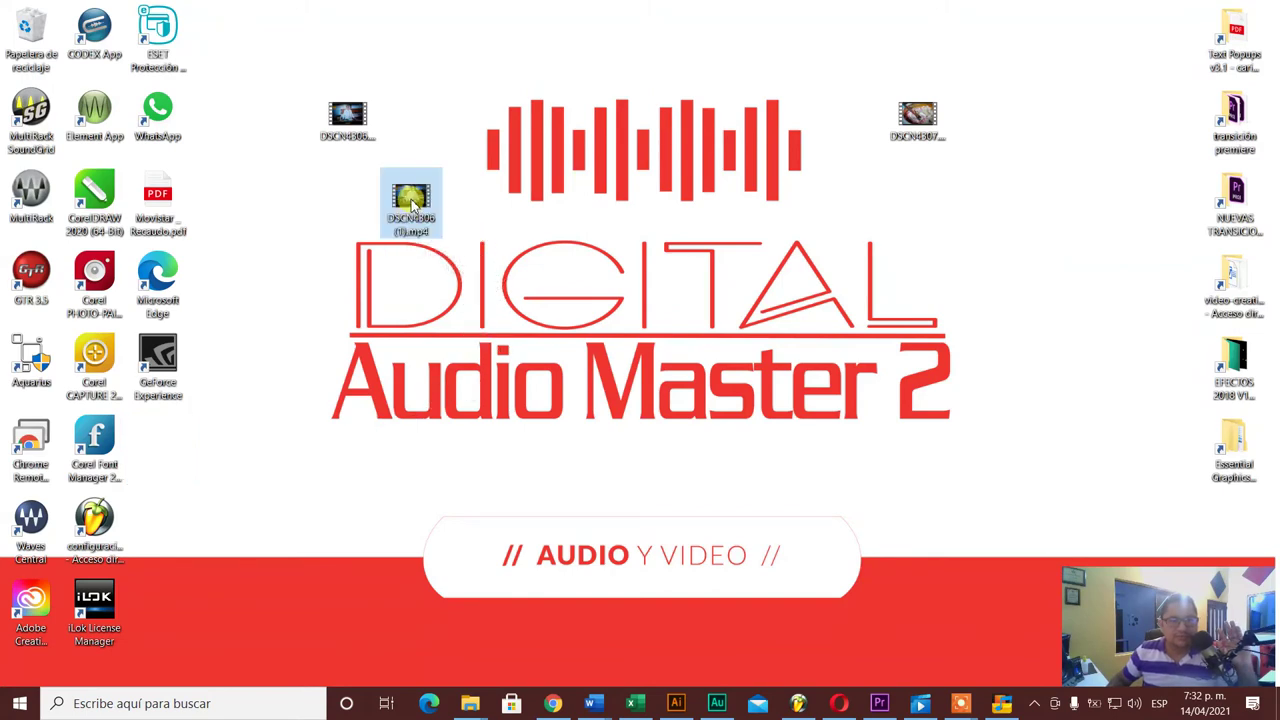
right_click(412, 200)
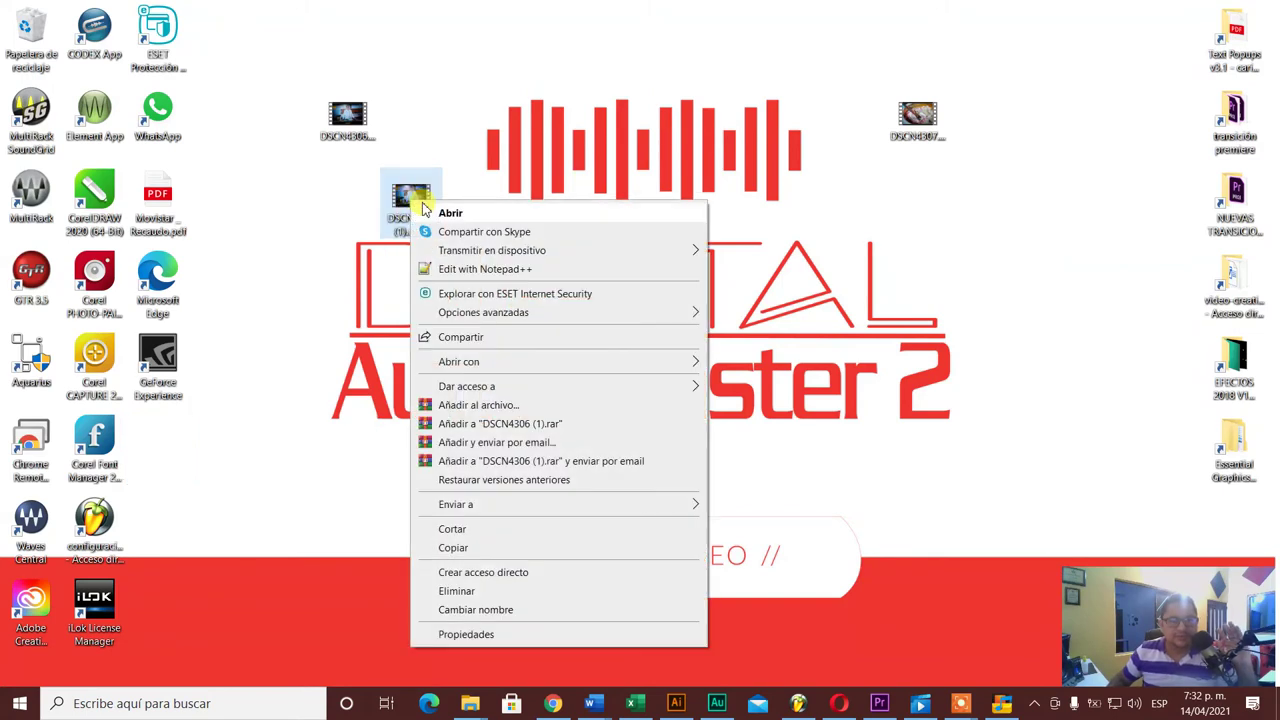
click(476, 634)
click(540, 242)
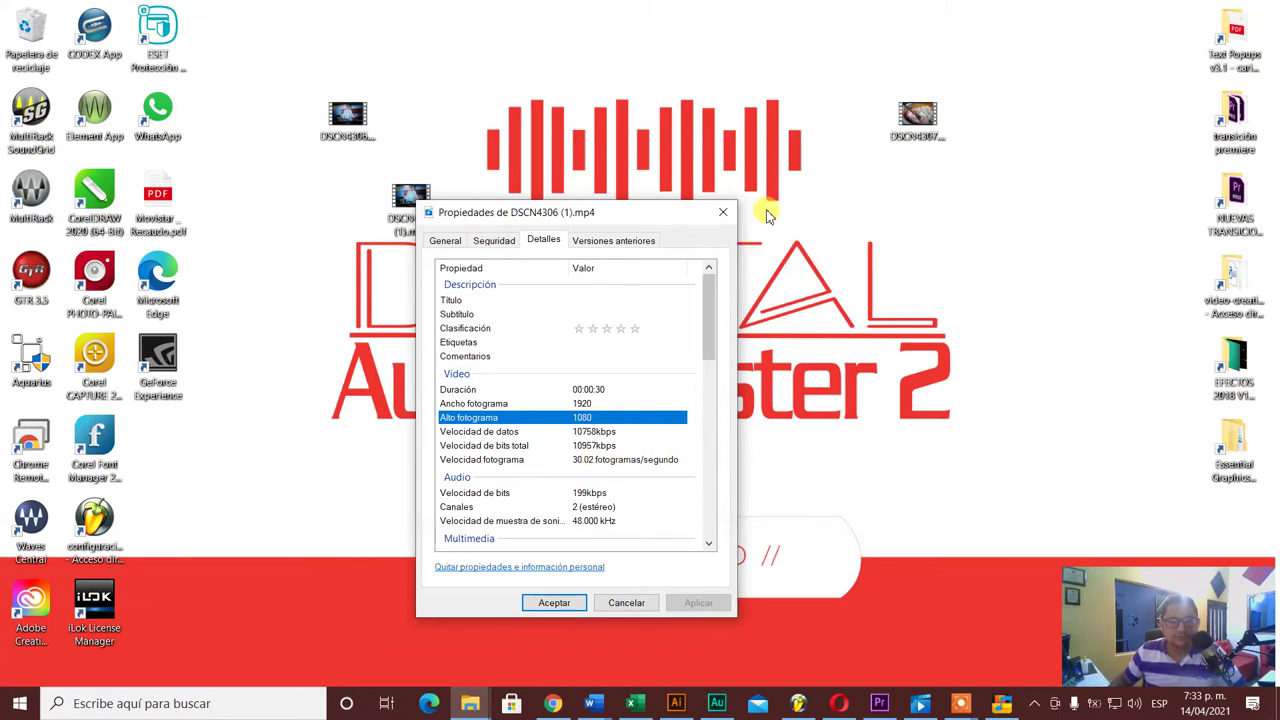
click(725, 213)
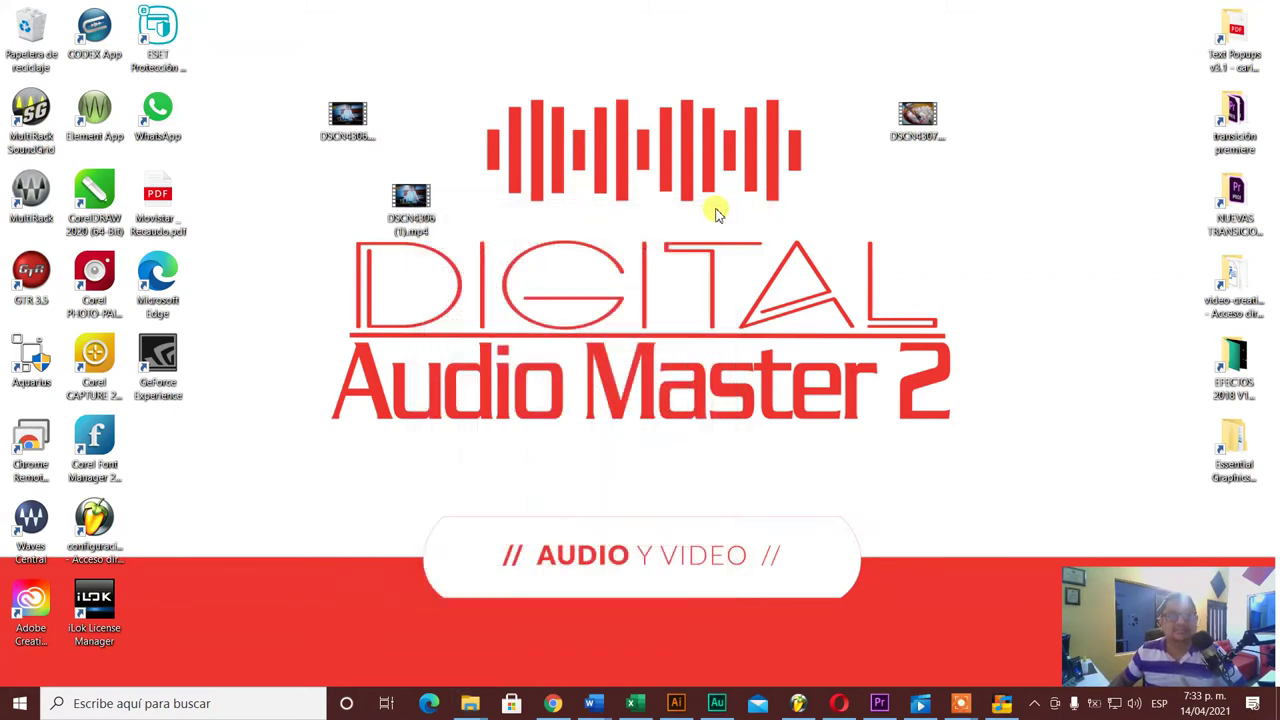
Step: Drop DSCN4306 (1).mp4 onto Premiere's timeline and play the sequence from about five seconds, then from the start
click(415, 200)
mouse_move(415, 200)
mouse_down()
mouse_move(880, 712)
mouse_move(355, 614)
mouse_up()
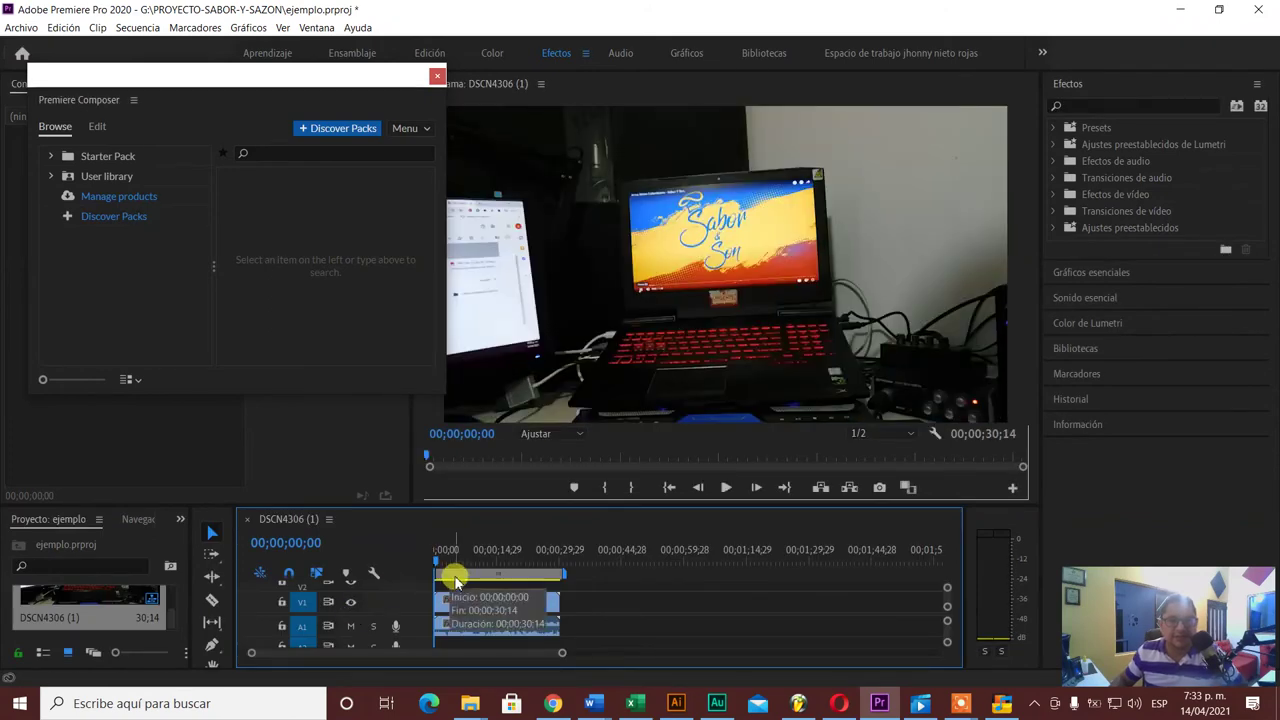
click(458, 560)
key(space)
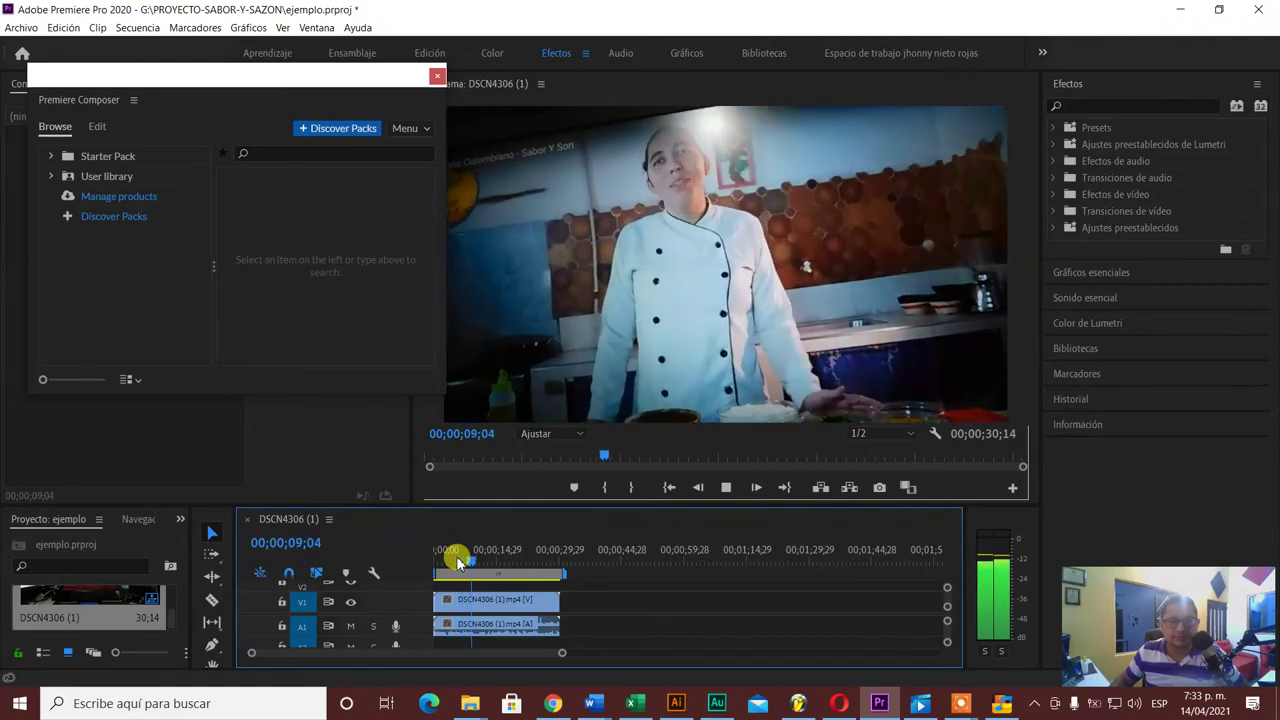
key(space)
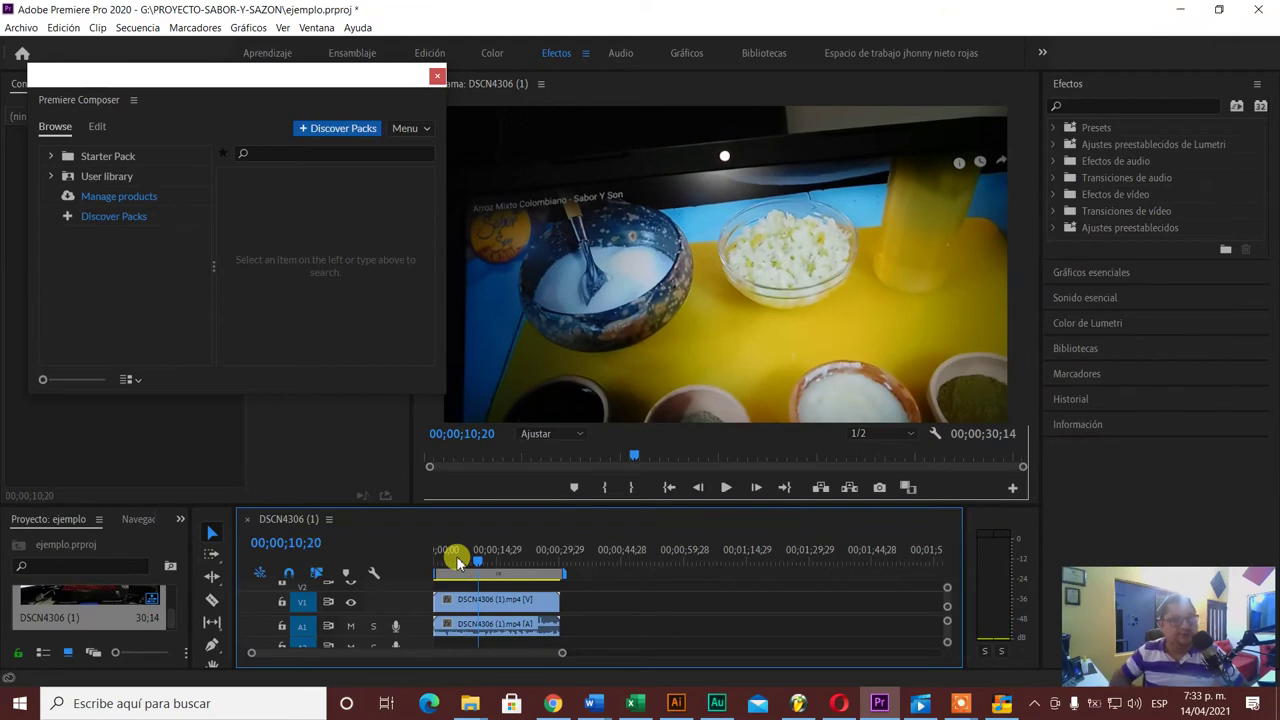
key(Home)
key(space)
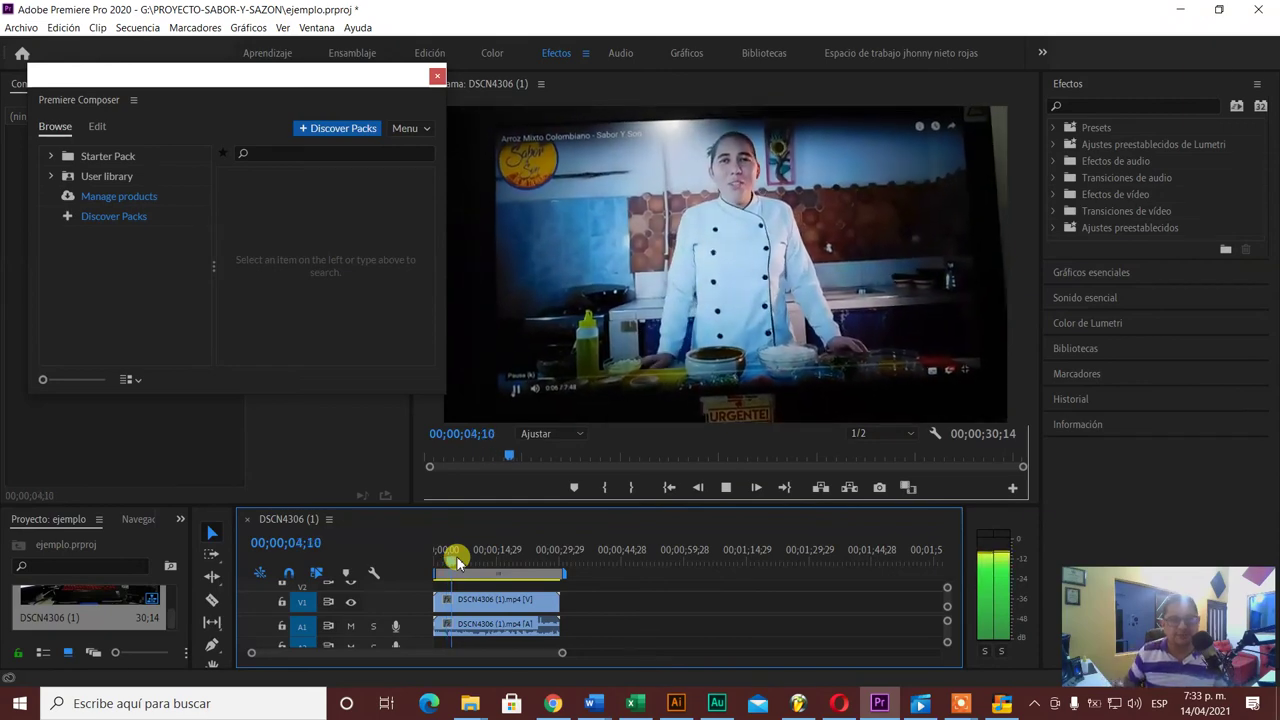
key(space)
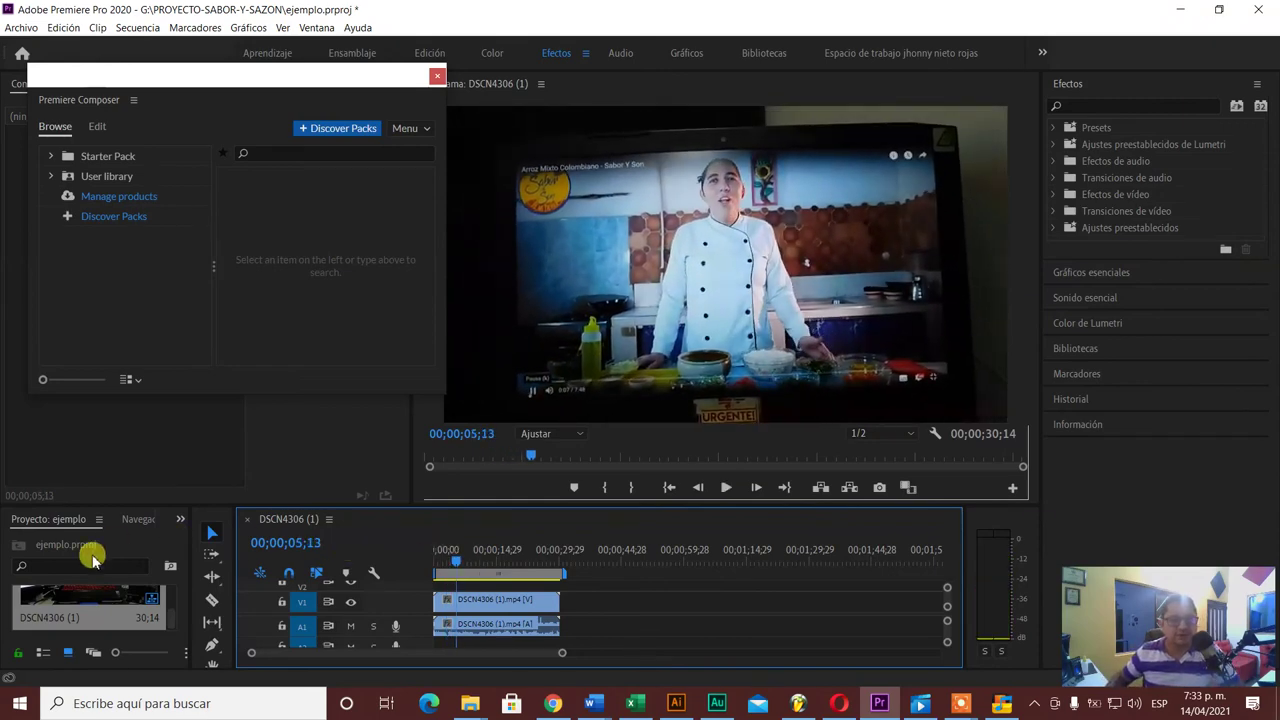
Step: Delete the DSCN4306 (1) sequence and clip from the project and minimise Premiere
click(107, 601)
key(Delete)
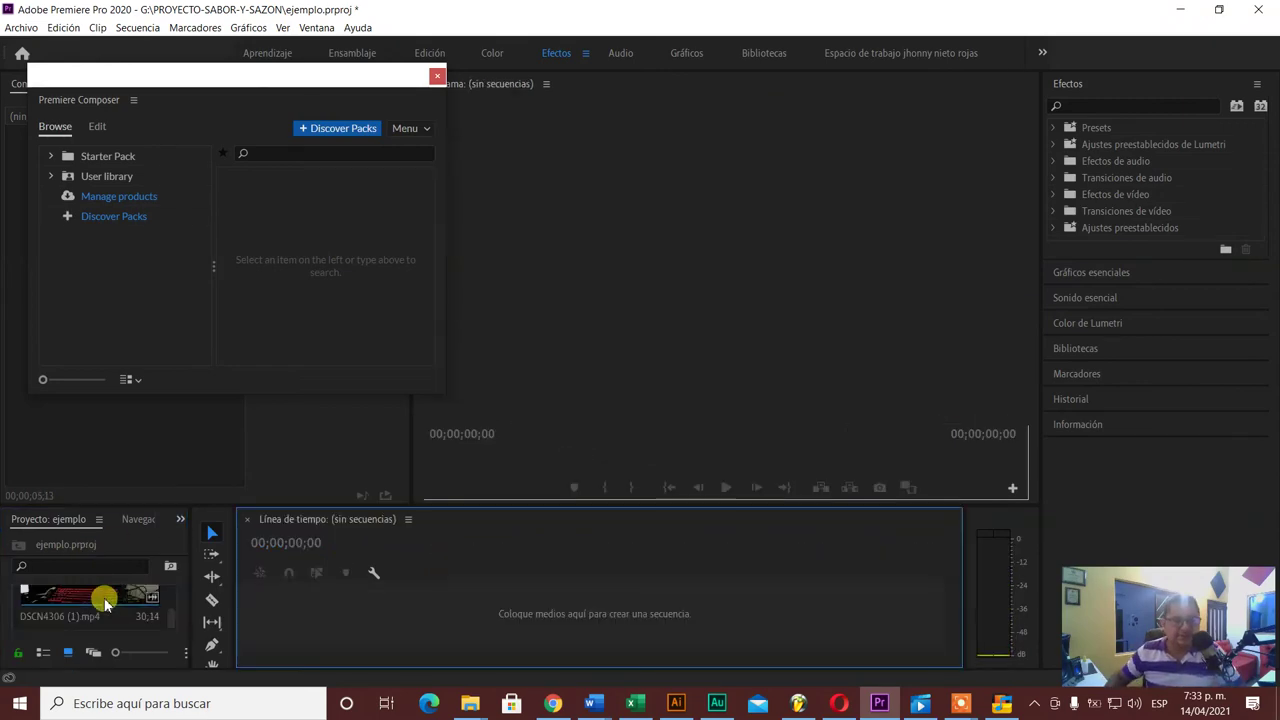
click(107, 601)
key(Delete)
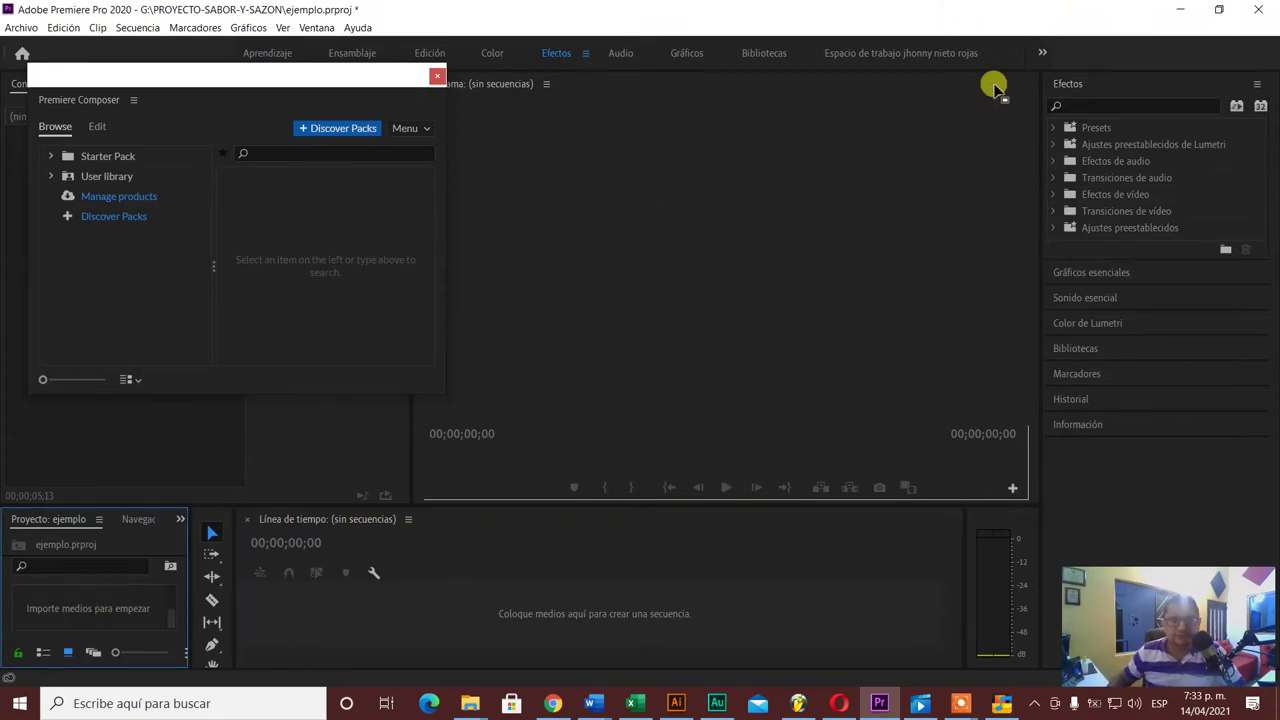
click(1180, 9)
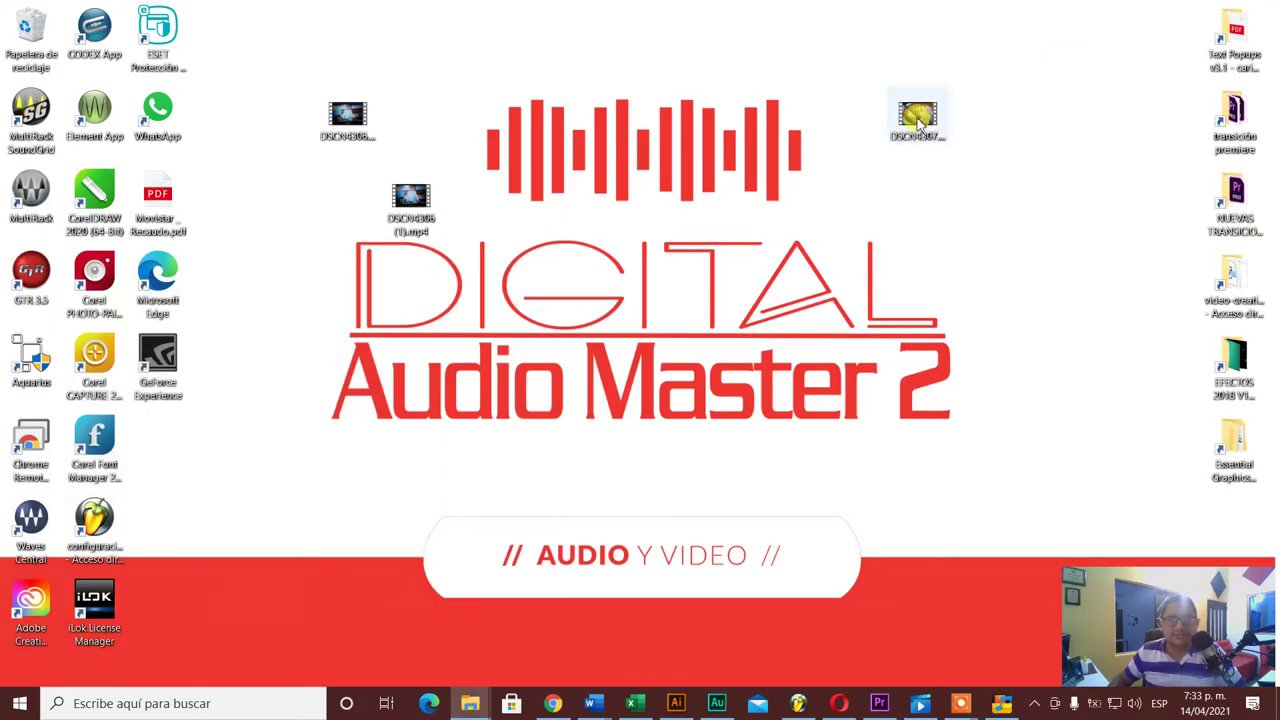
Step: Create a DSCN4307 sequence from DSCN4307 and append DSCN4306 (1).mp4 after it on V1
click(916, 125)
drag(893, 165, 893, 703)
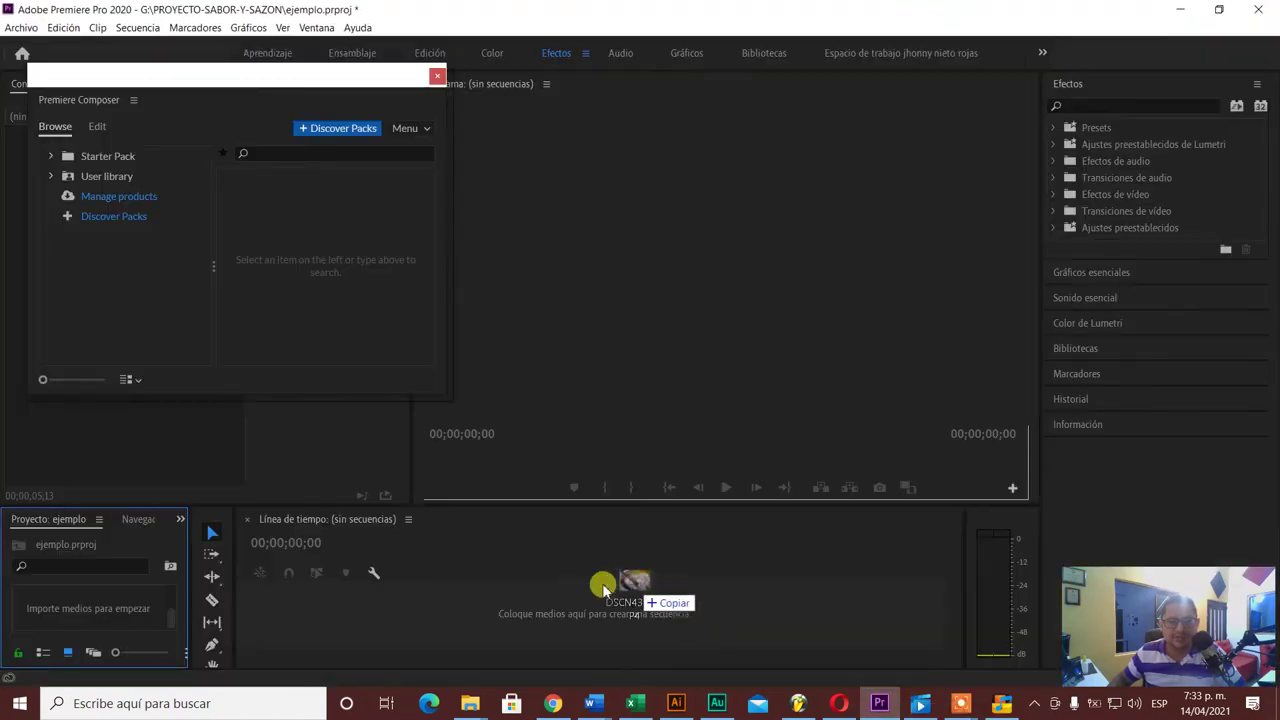
drag(893, 703, 372, 610)
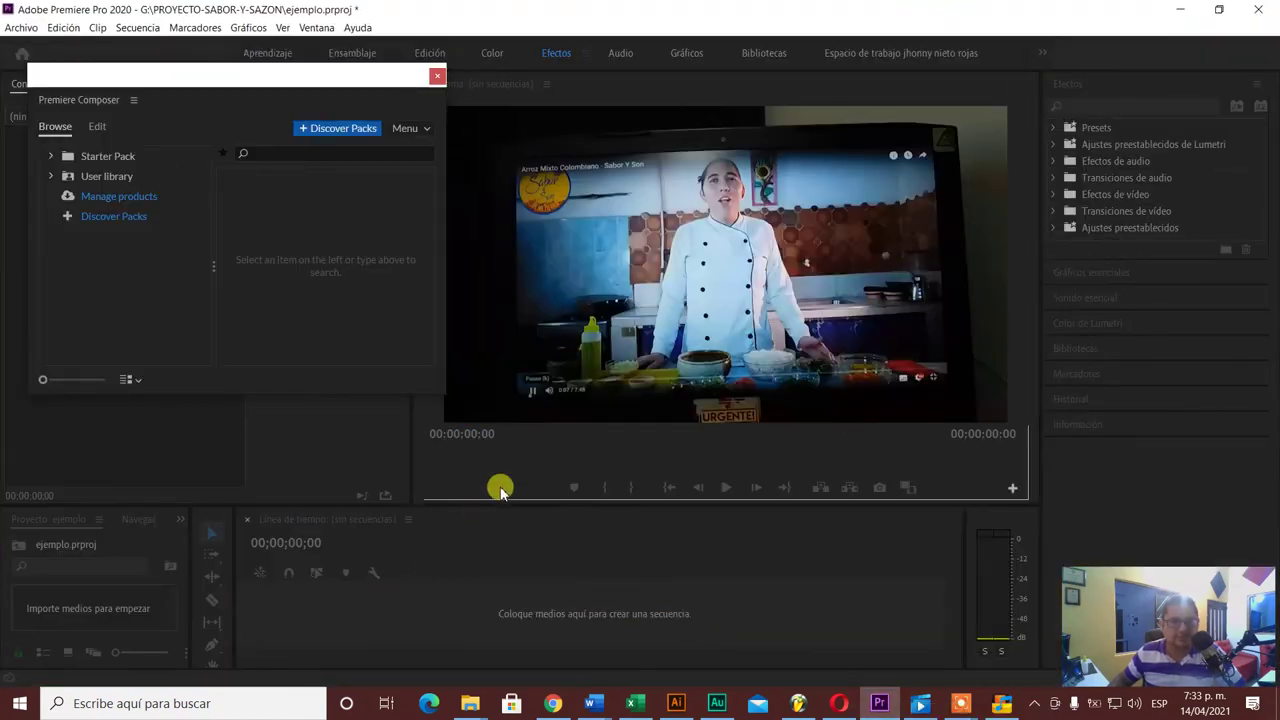
click(1180, 9)
mouse_move(409, 217)
mouse_down()
mouse_move(713, 568)
mouse_move(883, 705)
mouse_move(557, 599)
mouse_move(493, 606)
mouse_up()
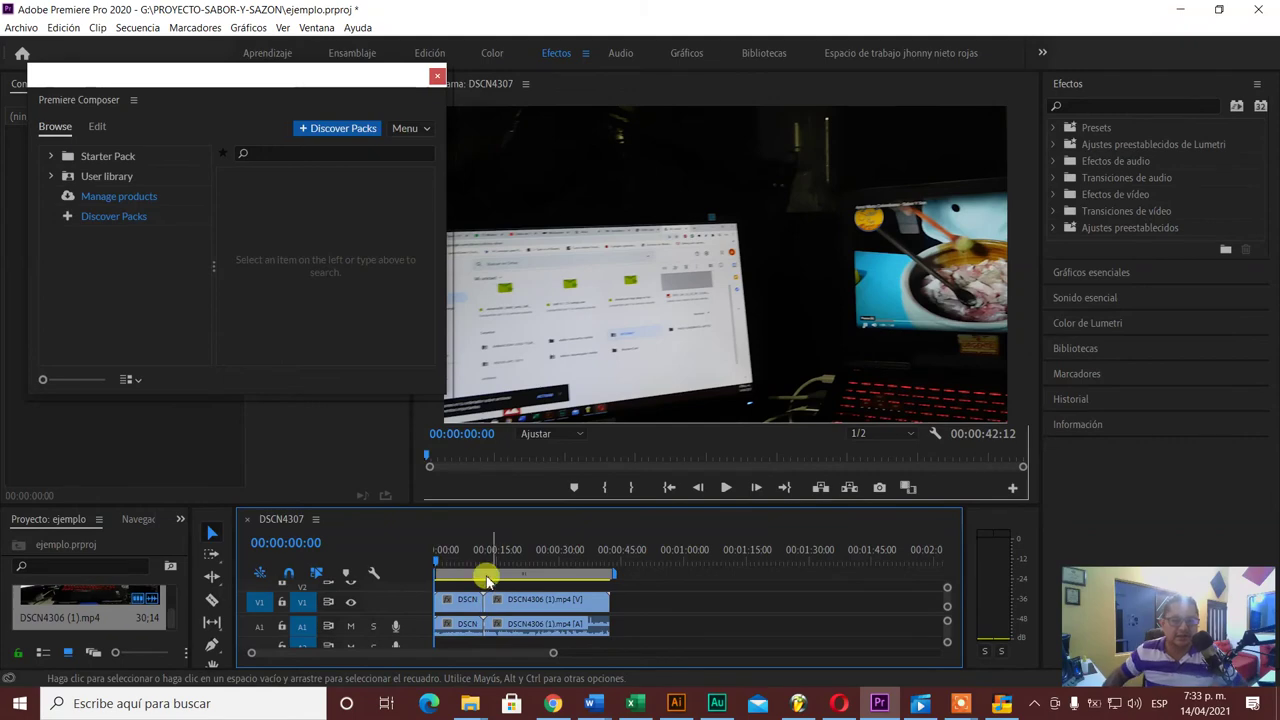
click(478, 566)
drag(478, 566, 457, 568)
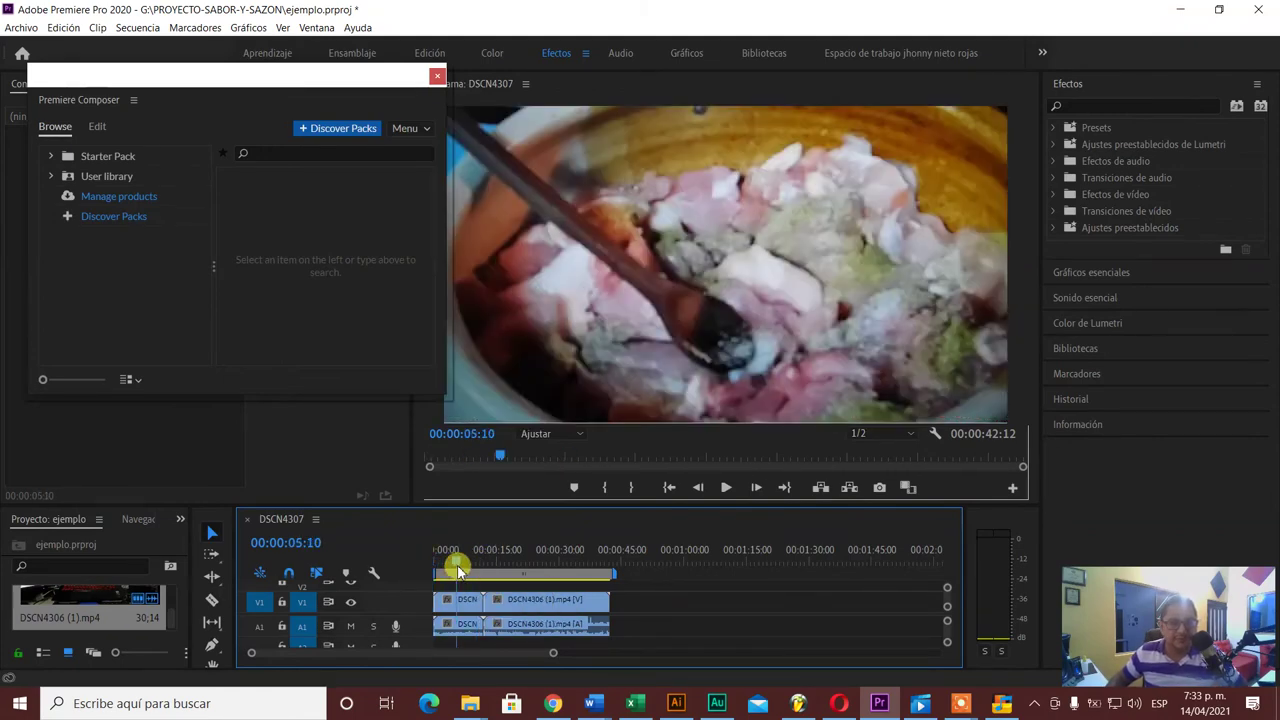
key(Home)
key(space)
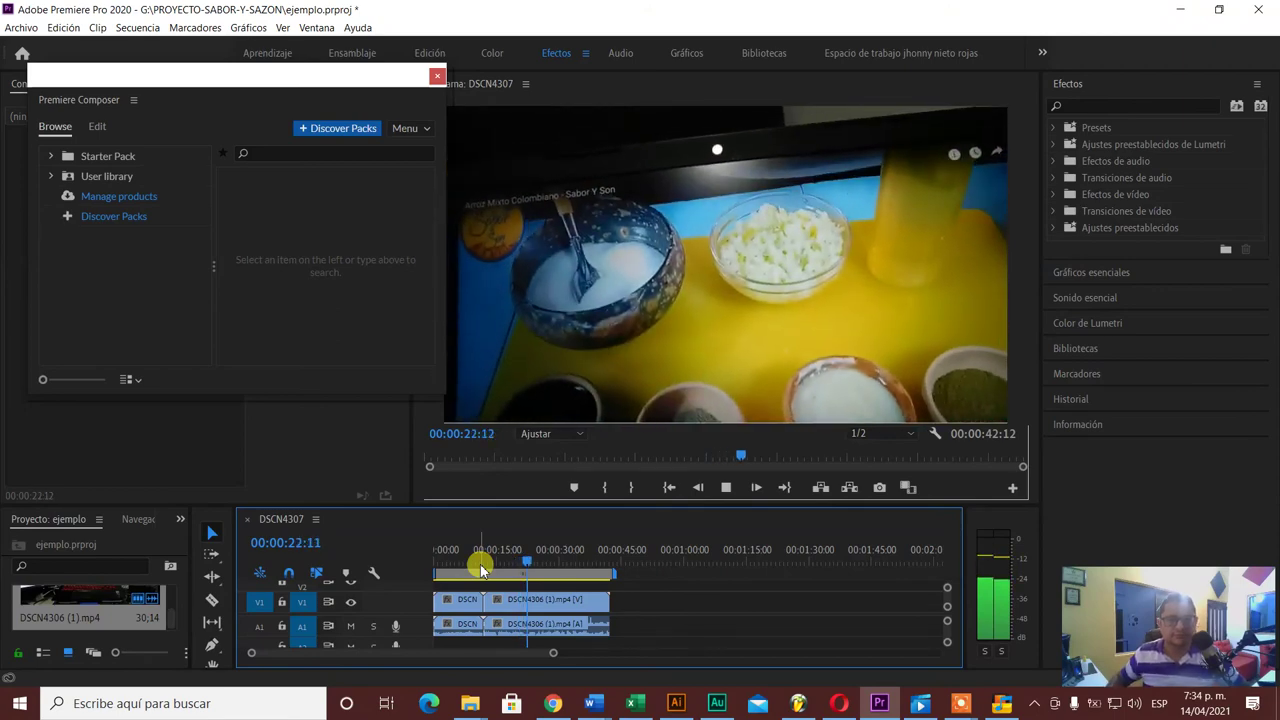
key(space)
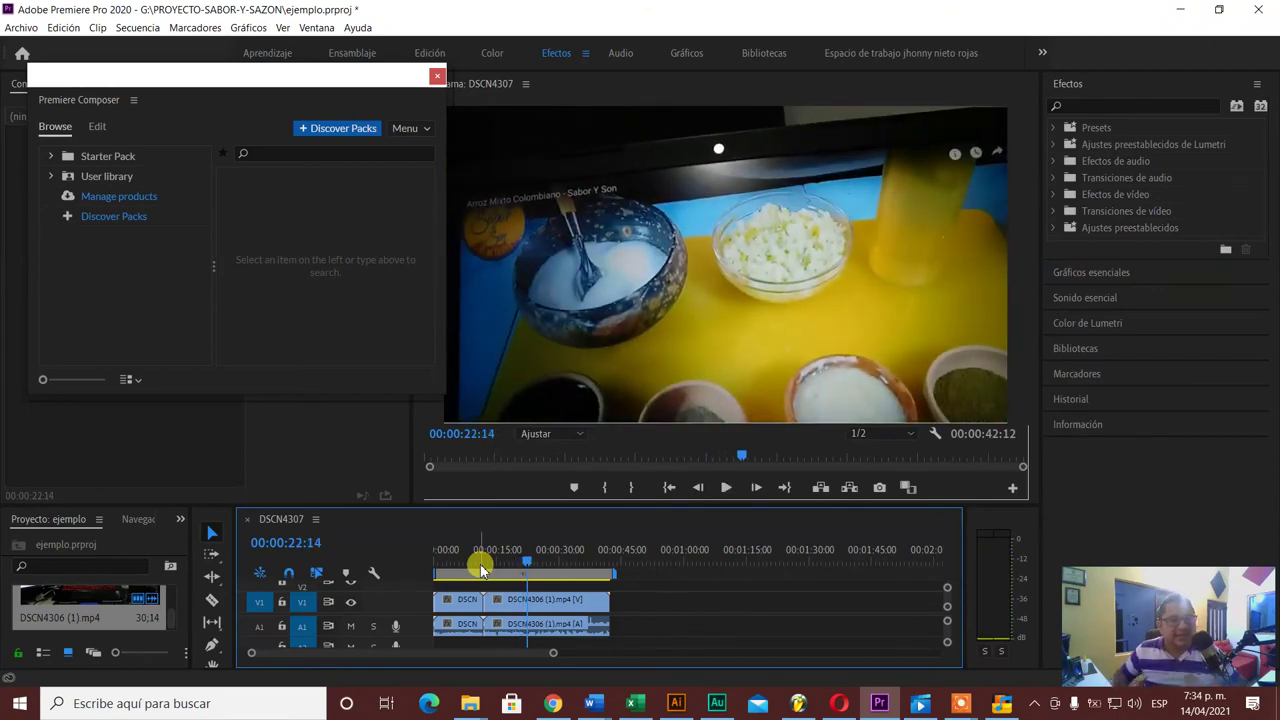